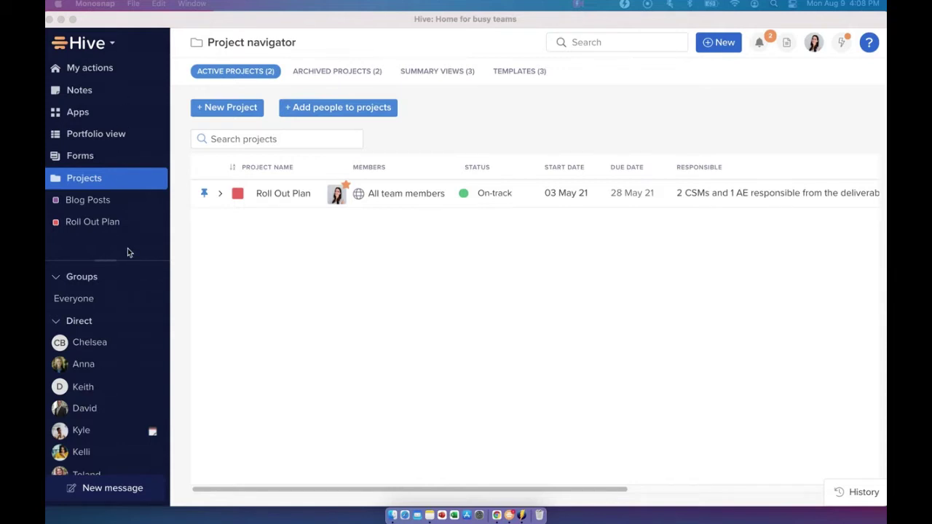
Show My actions with the to-do list filtered to items due in the next 14 days
left_click(118, 68)
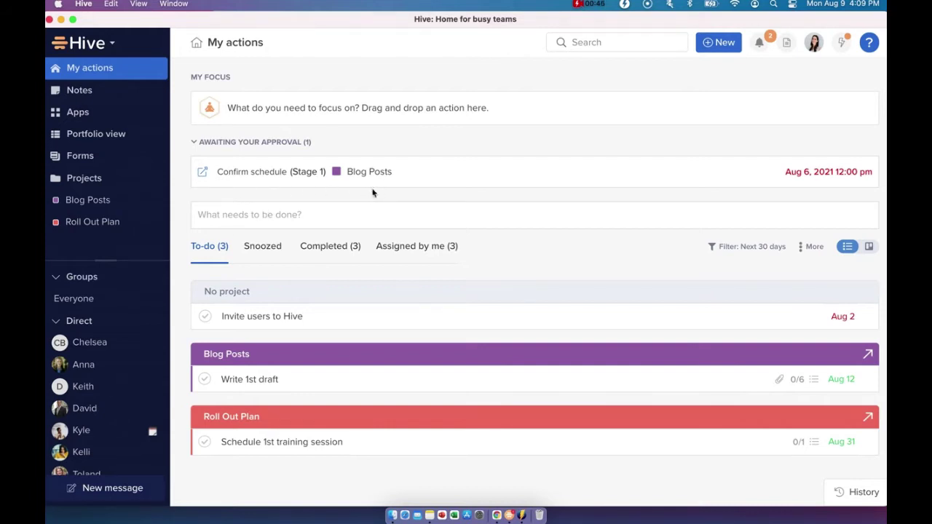
left_click(756, 248)
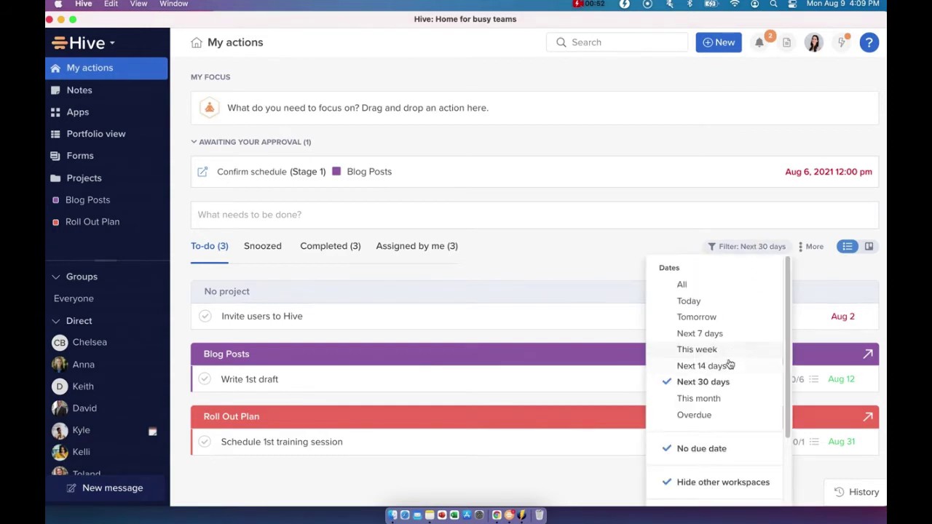
left_click(717, 333)
left_click(760, 249)
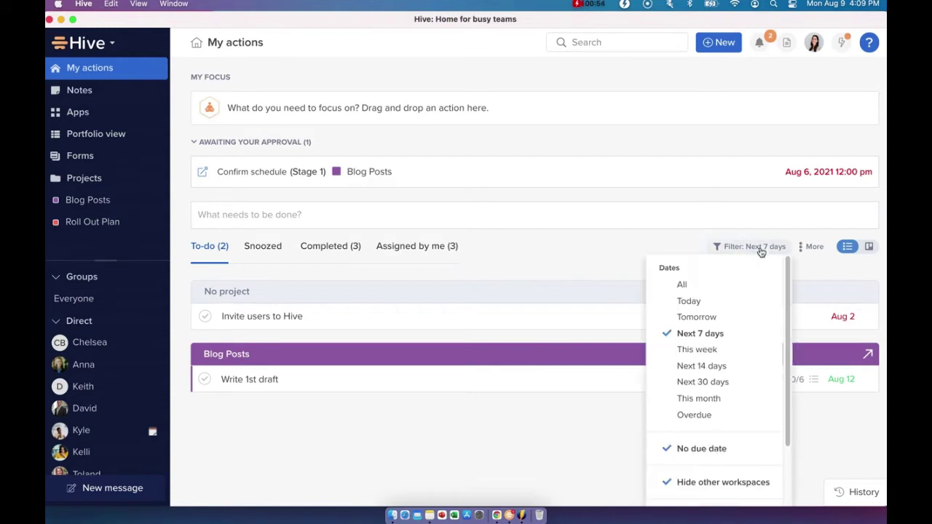
left_click(745, 369)
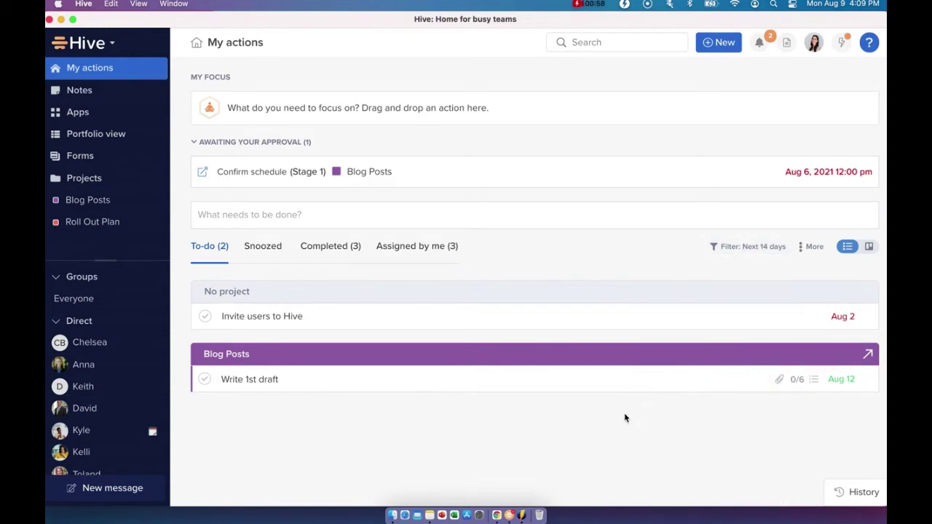
Browse the Apps page's Workspace apps and My apps integrations, such as Google drive, Dropbox, Slack and Zapier
left_click(83, 113)
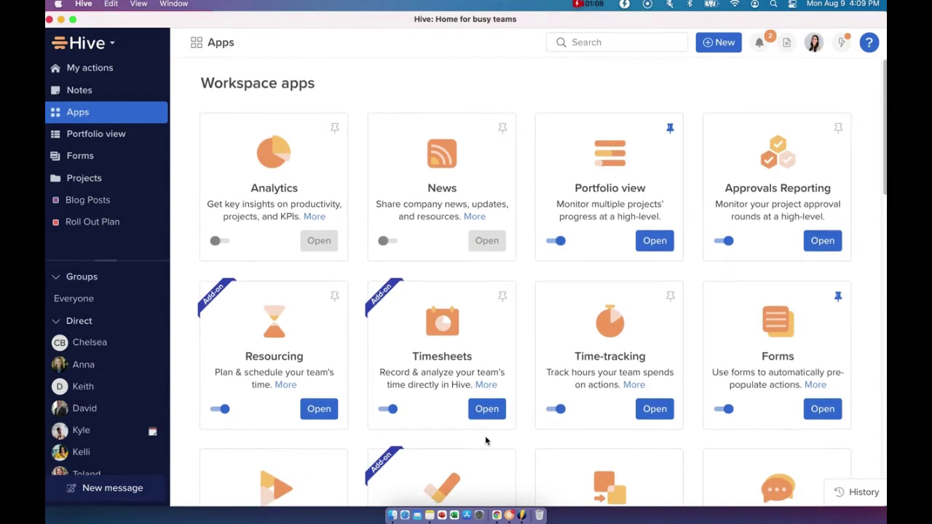
scroll(485, 436, "down", 15)
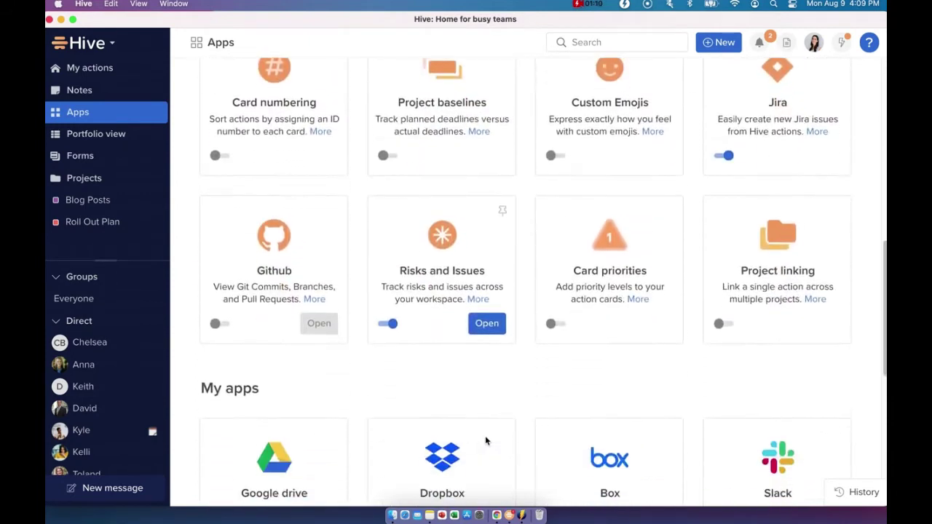
scroll(485, 441, "up", 8)
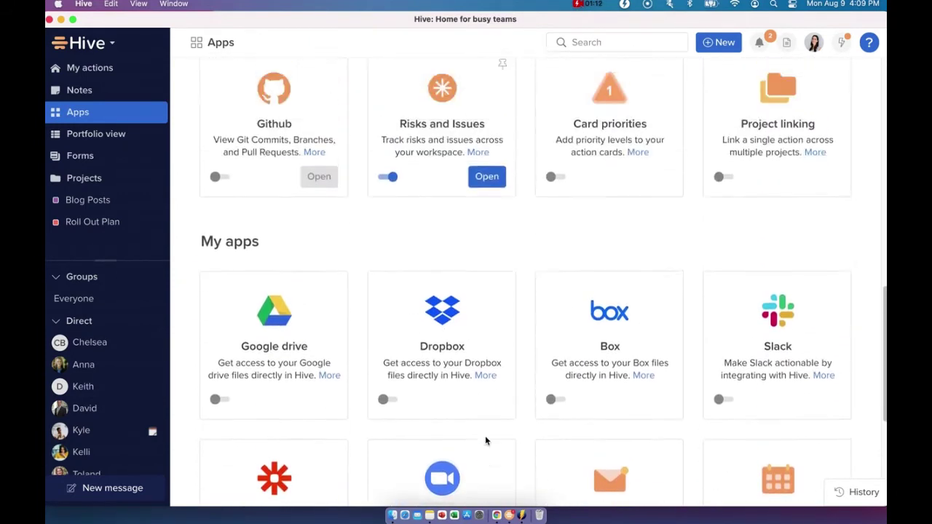
scroll(485, 435, "up", 6)
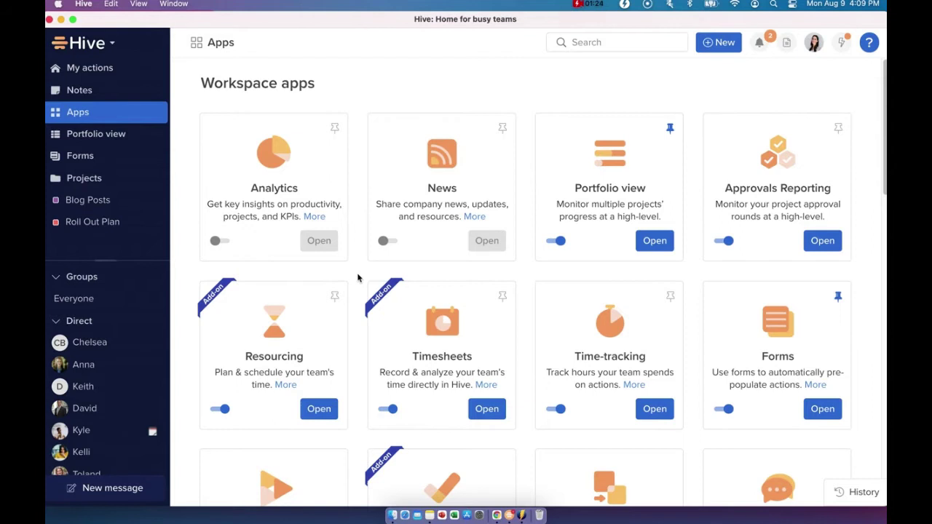
scroll(363, 330, "down", 5)
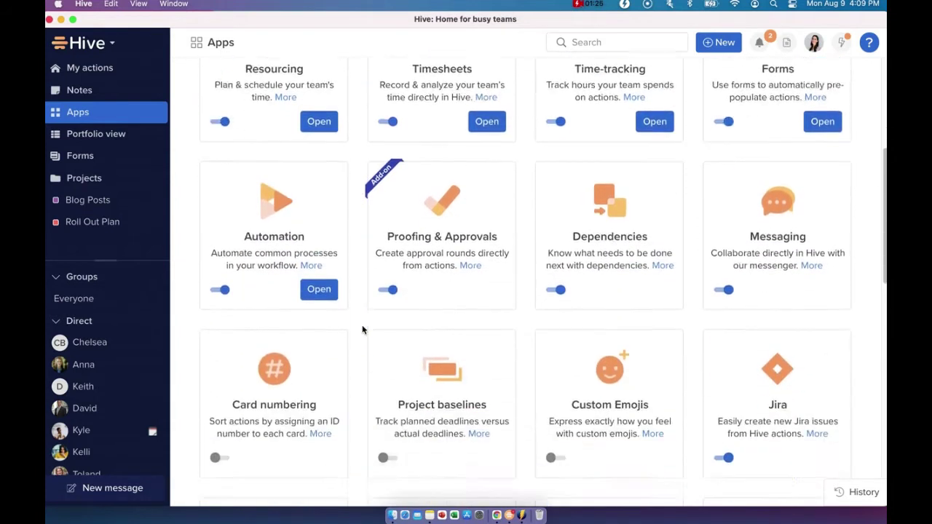
scroll(363, 330, "down", 10)
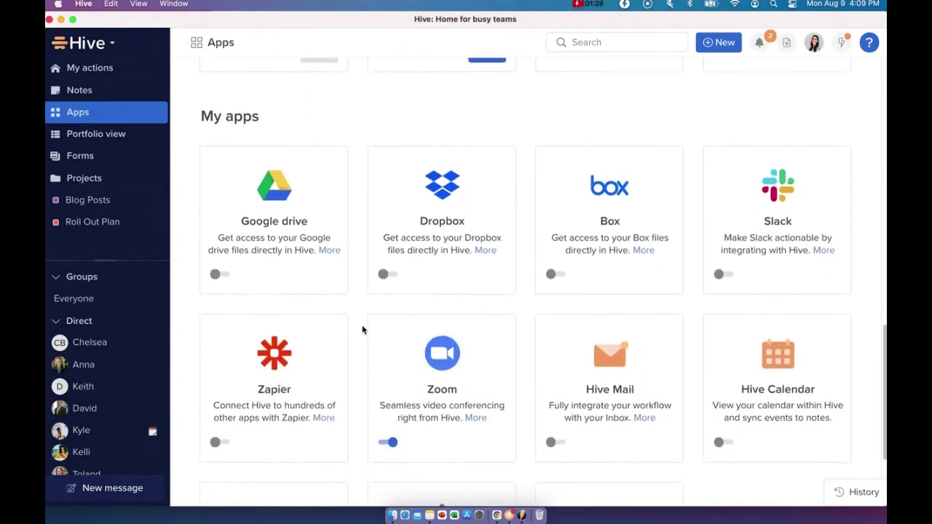
scroll(363, 330, "down", 3)
scroll(362, 329, "up", 3)
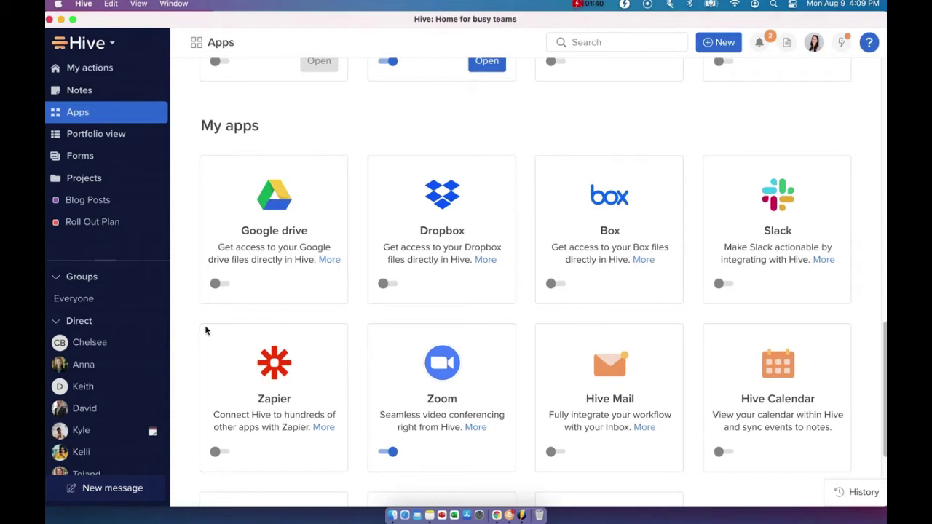
scroll(240, 313, "down", 1)
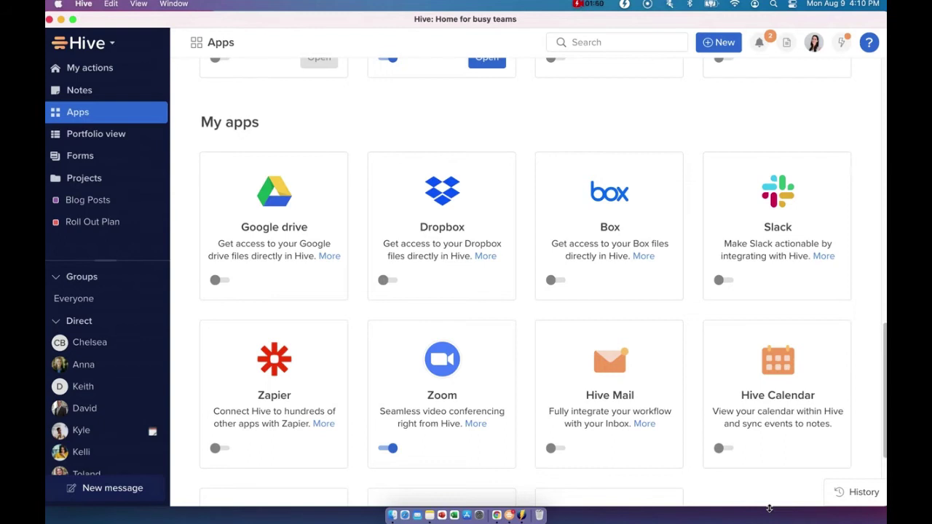
scroll(703, 412, "down", 3)
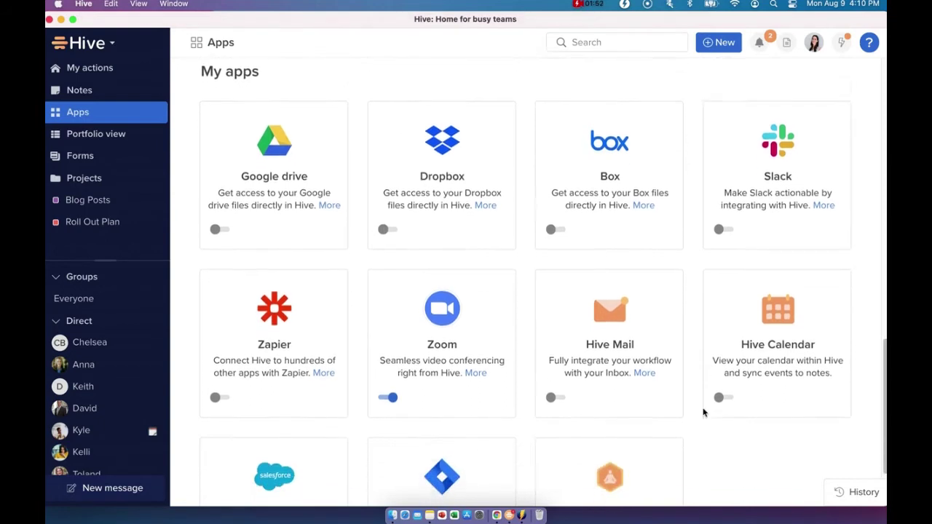
scroll(703, 412, "up", 3)
scroll(703, 412, "up", 1)
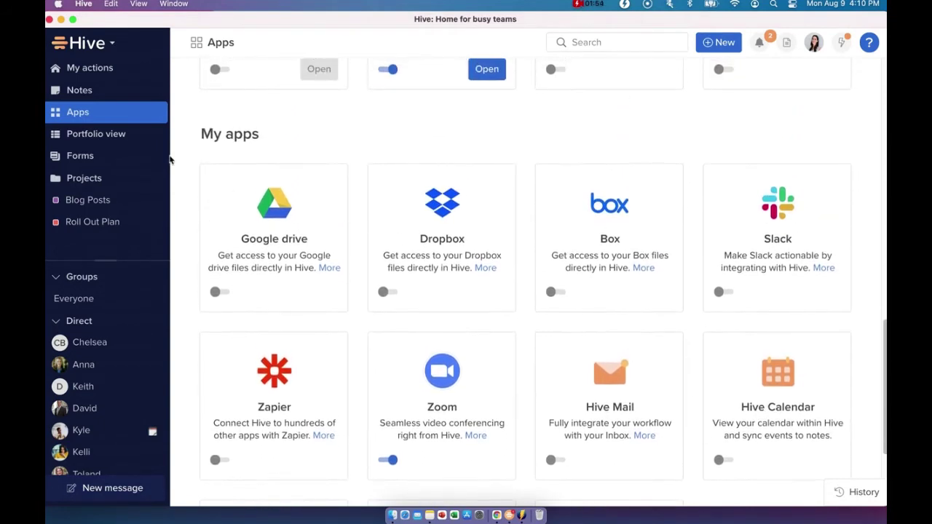
In Projects, expand Roll Out Plan to reveal Blog Posts, toggling its pin off and back on
left_click(106, 180)
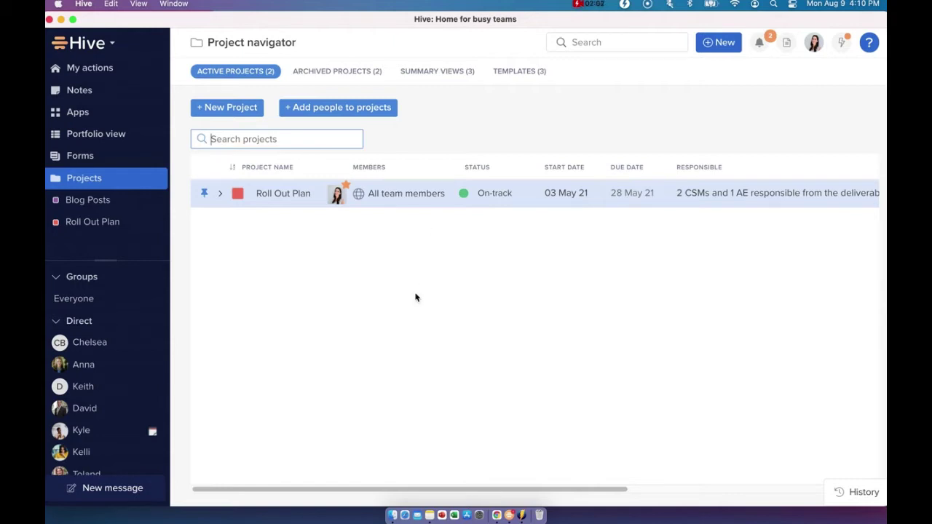
left_click(220, 194)
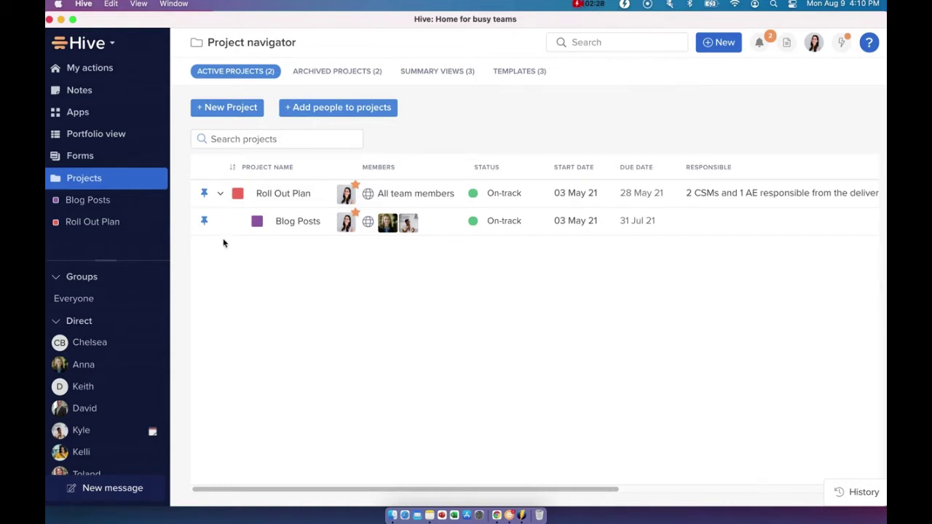
left_click(205, 221)
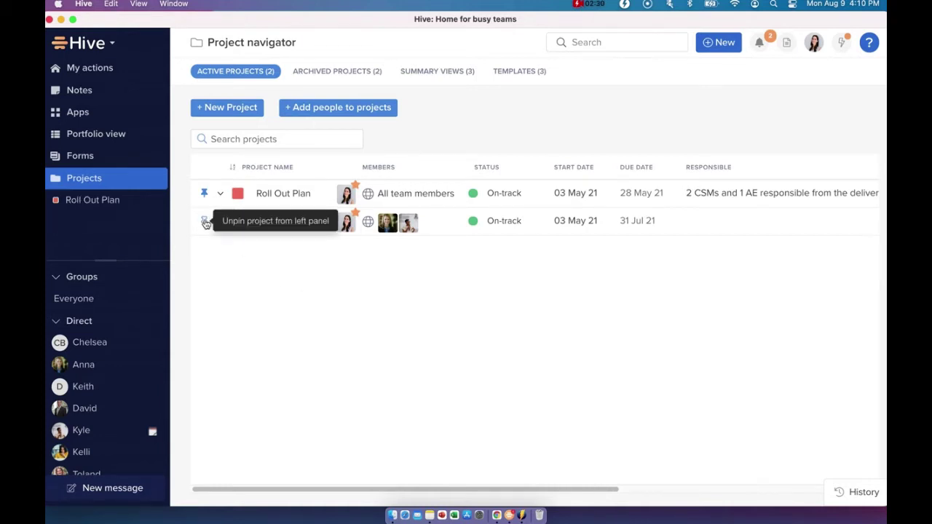
left_click(205, 221)
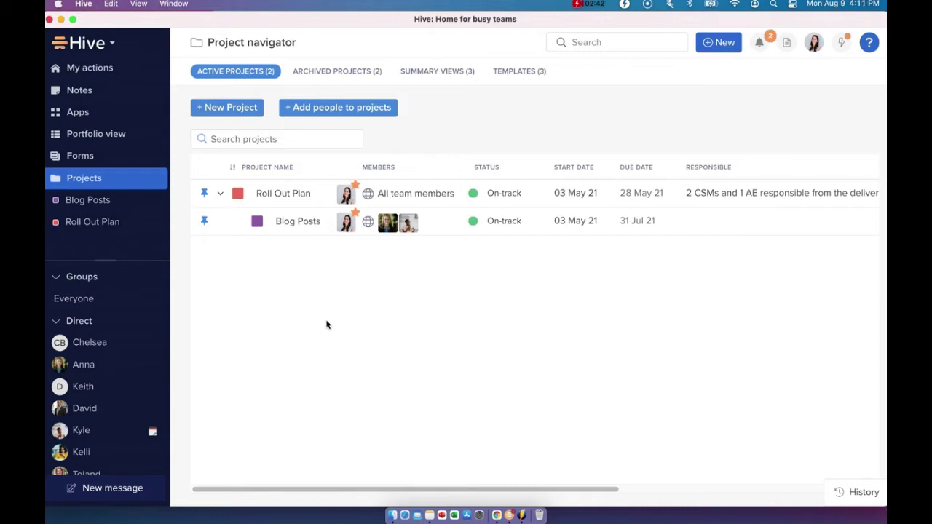
Start a new test project named for its owner, parented under Roll Out Plan, coloured crimson
left_click(230, 109)
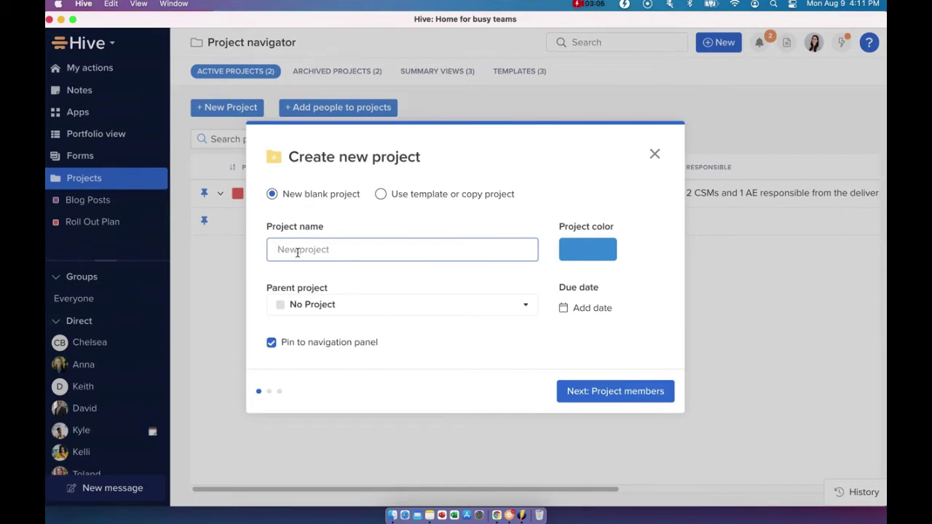
type("Ozge's Test Project")
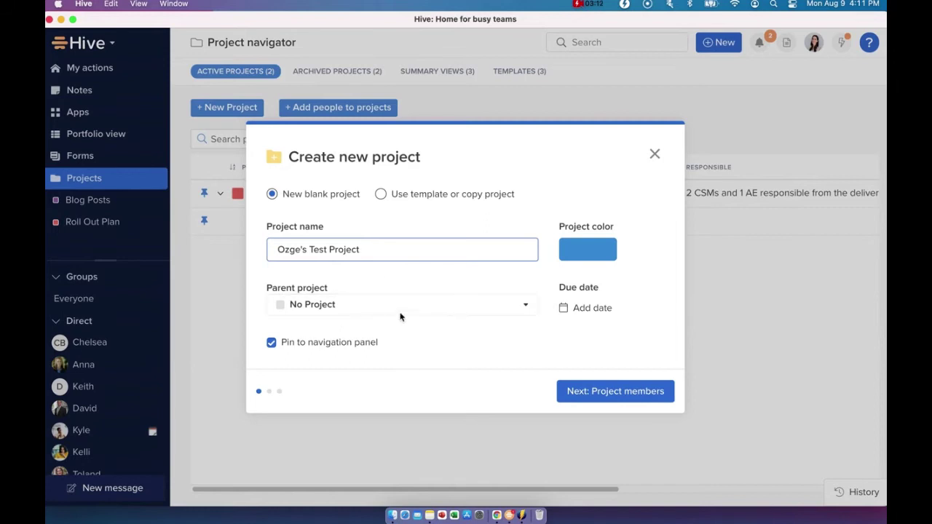
left_click(353, 313)
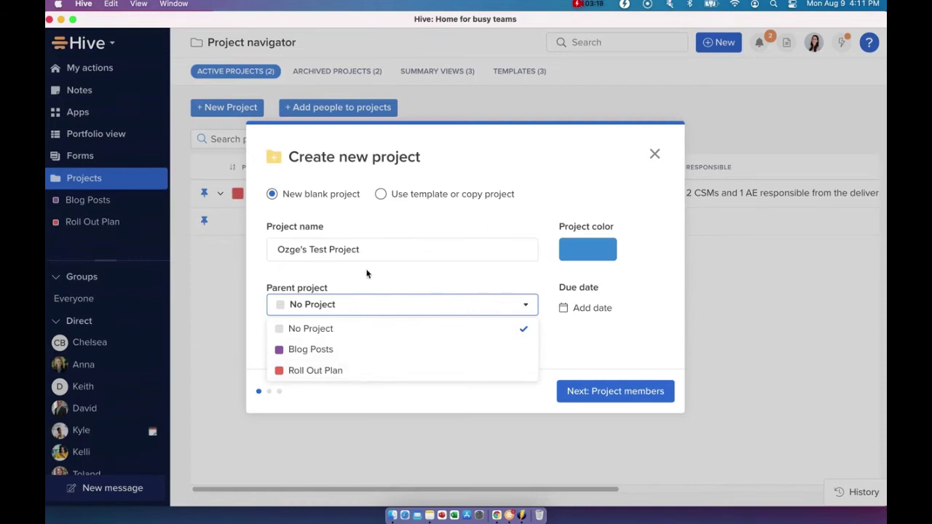
left_click(355, 372)
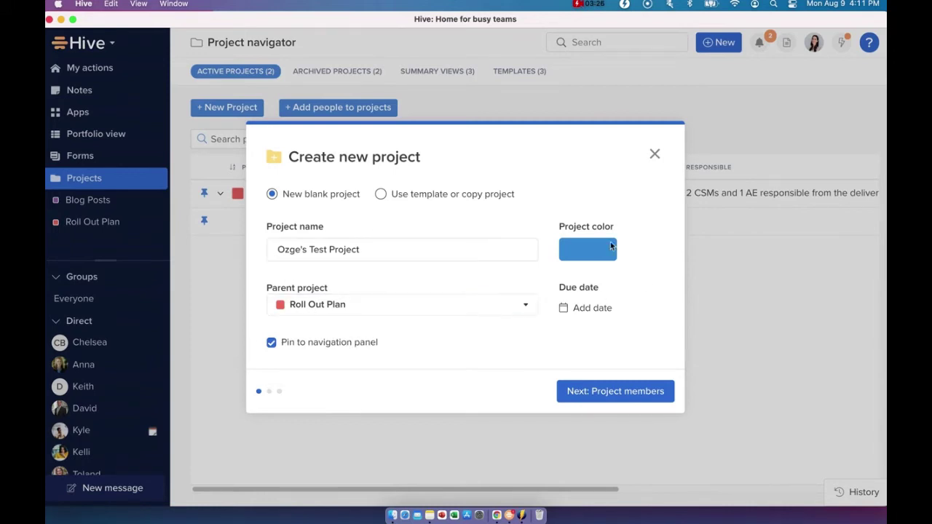
left_click(588, 254)
scroll(657, 349, "down", 5)
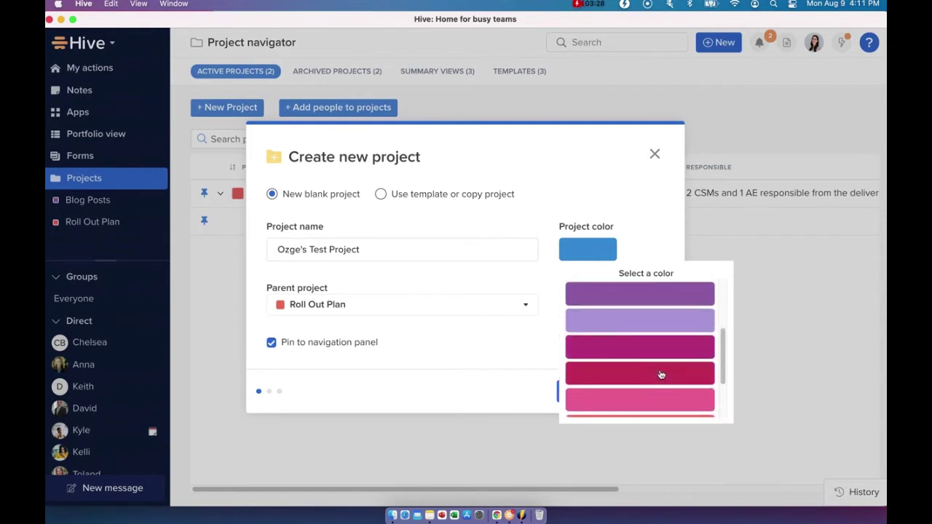
left_click(646, 380)
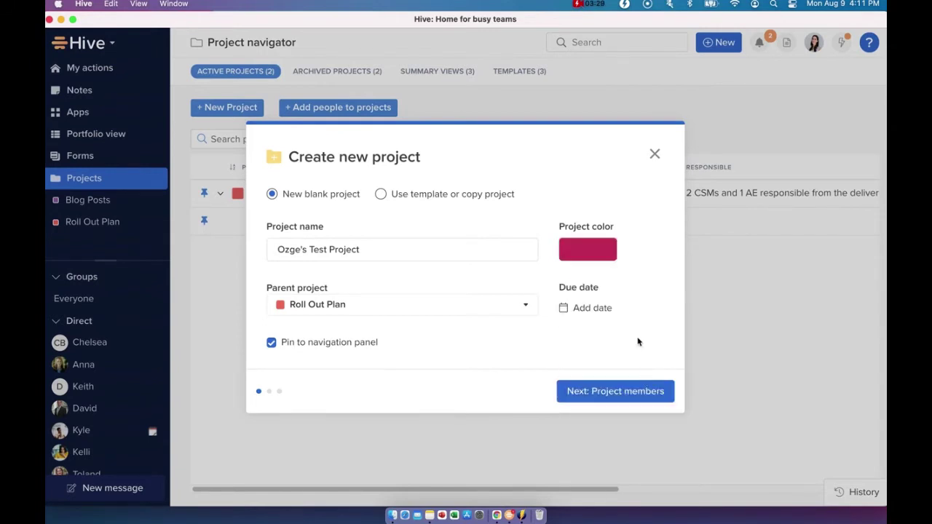
Set the project dates to Aug 9 – Aug 31 and continue to project members
left_click(605, 308)
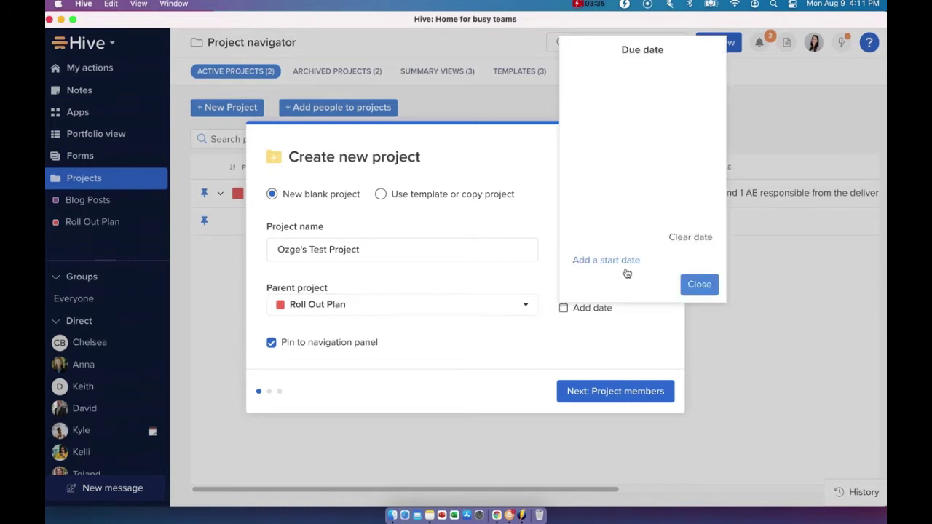
left_click(621, 206)
left_click(616, 260)
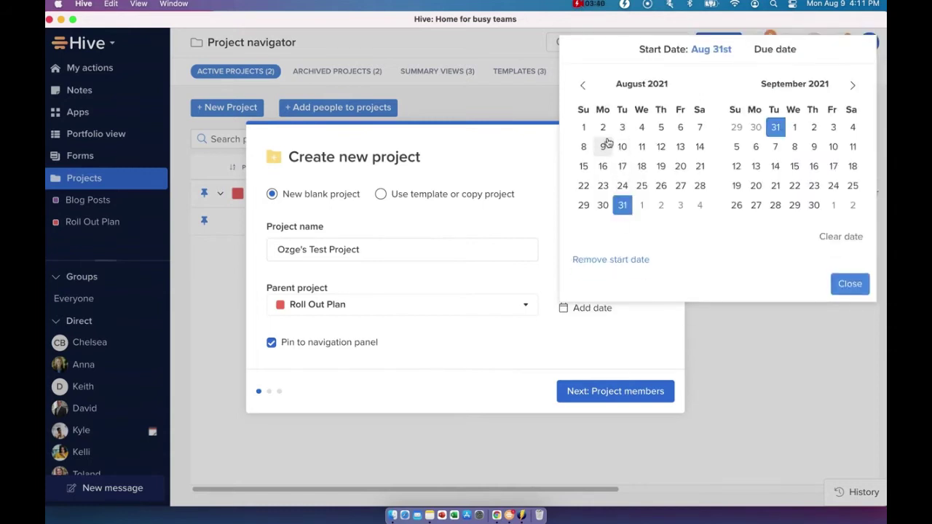
left_click(605, 146)
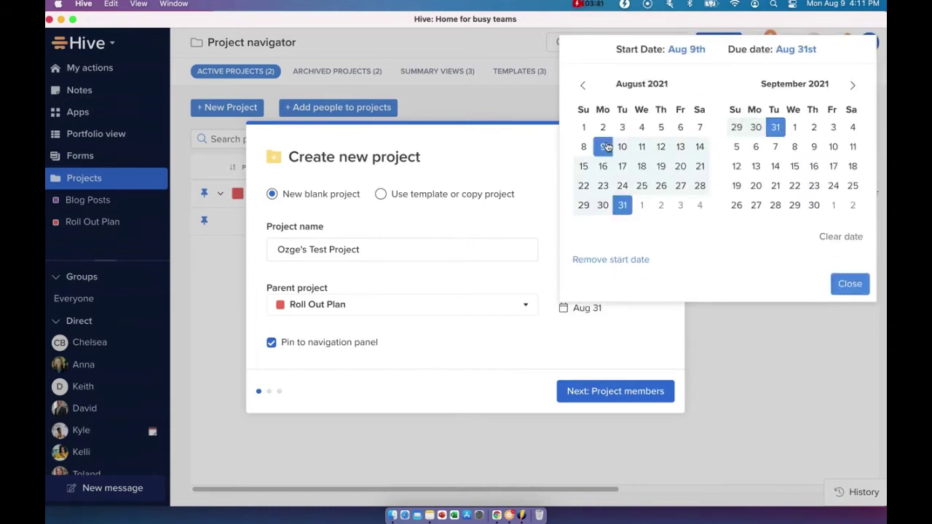
left_click(849, 284)
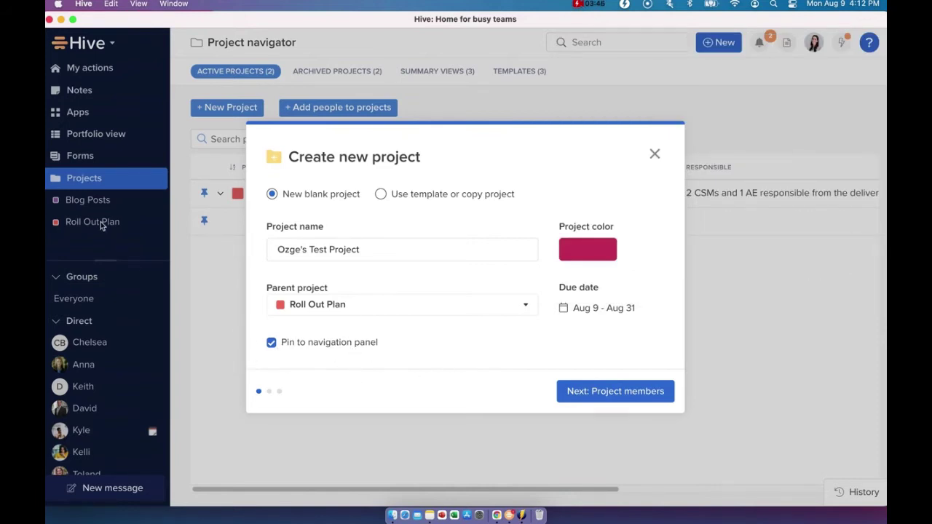
left_click(615, 391)
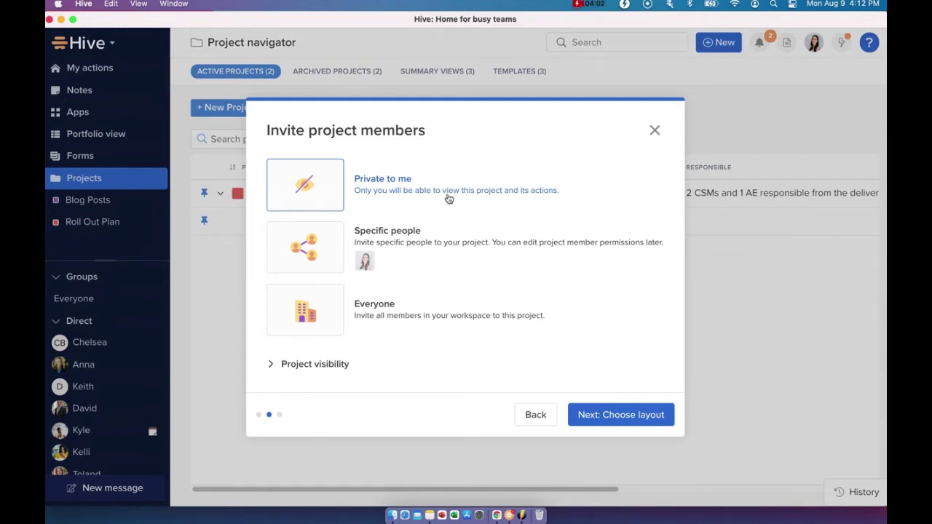
Invite everyone in the workspace and let only the project owner edit members
left_click(301, 264)
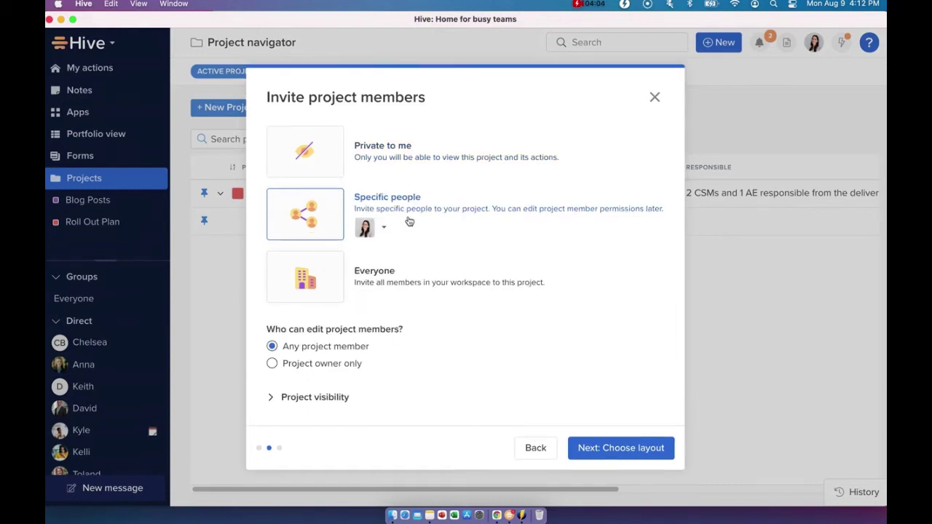
left_click(384, 227)
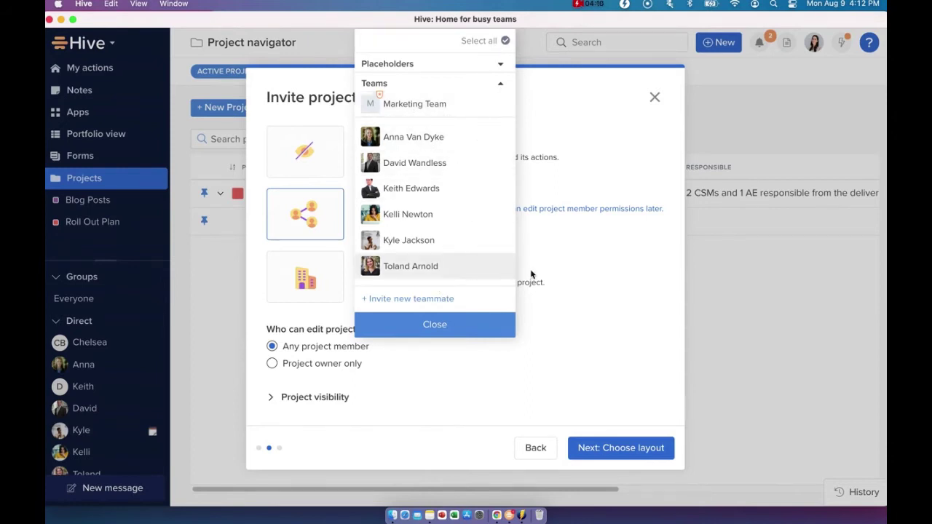
left_click(581, 265)
left_click(309, 286)
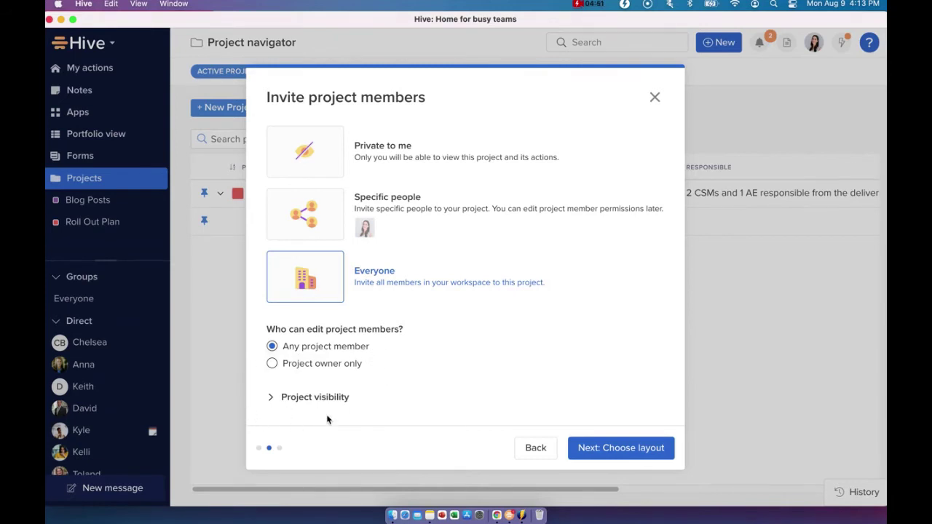
left_click(272, 364)
Under Project visibility, make the project Public and put it in Draft mode
left_click(274, 398)
scroll(326, 395, "down", 1)
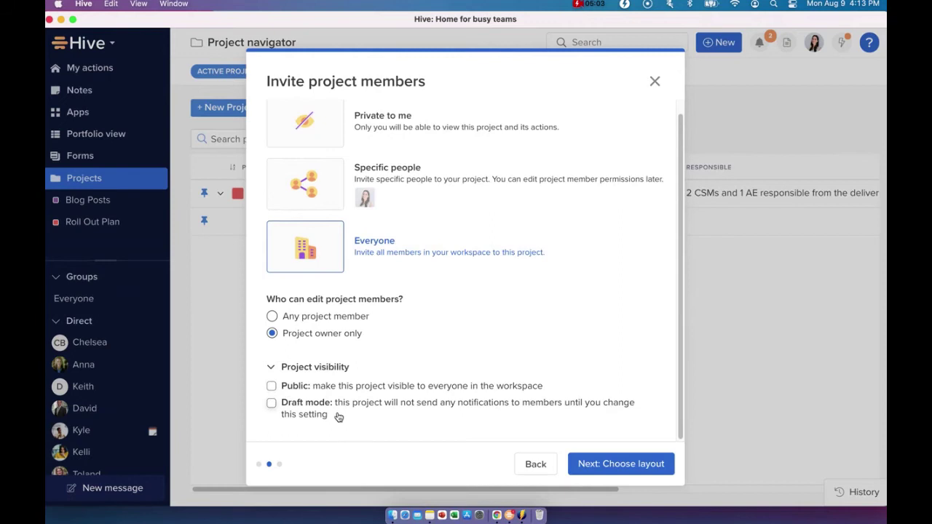
left_click(272, 386)
left_click(270, 405)
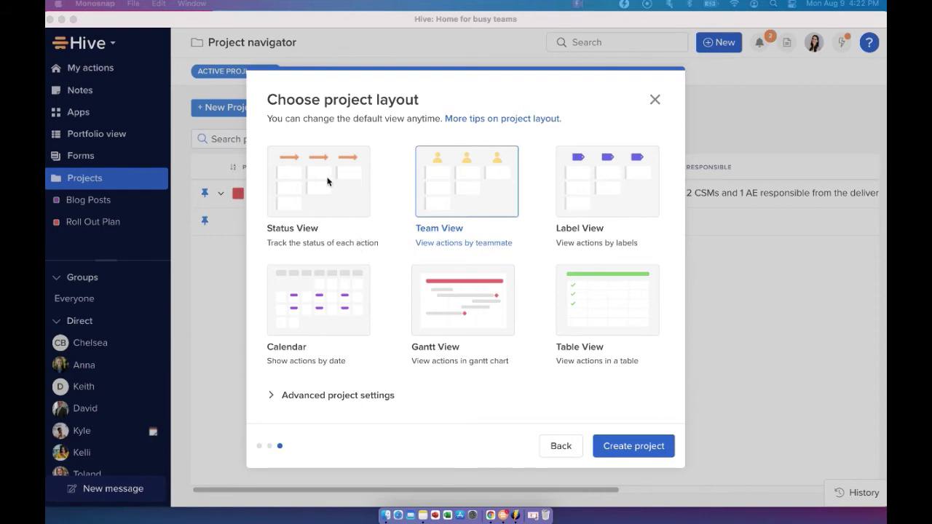
Compare the Status, Gantt and Table layout cards, settling back on Status View
left_click(350, 175)
left_click(488, 318)
left_click(608, 325)
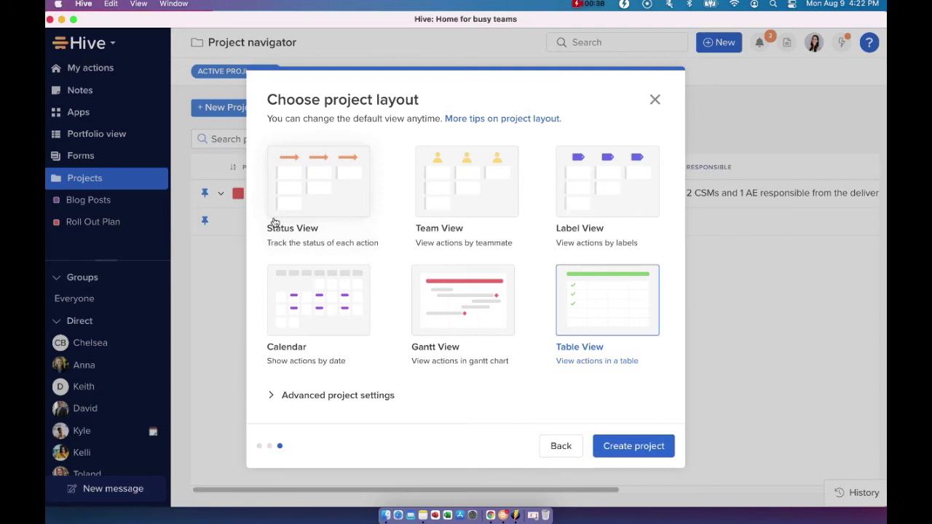
left_click(356, 203)
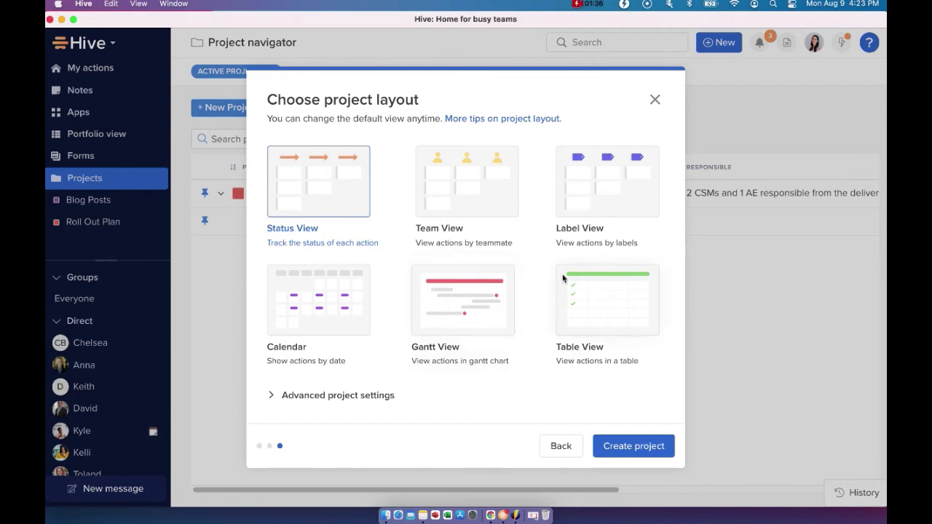
Pick the Table layout and create the project, opening its empty Unstarted, In Progress and Completed board
left_click(609, 331)
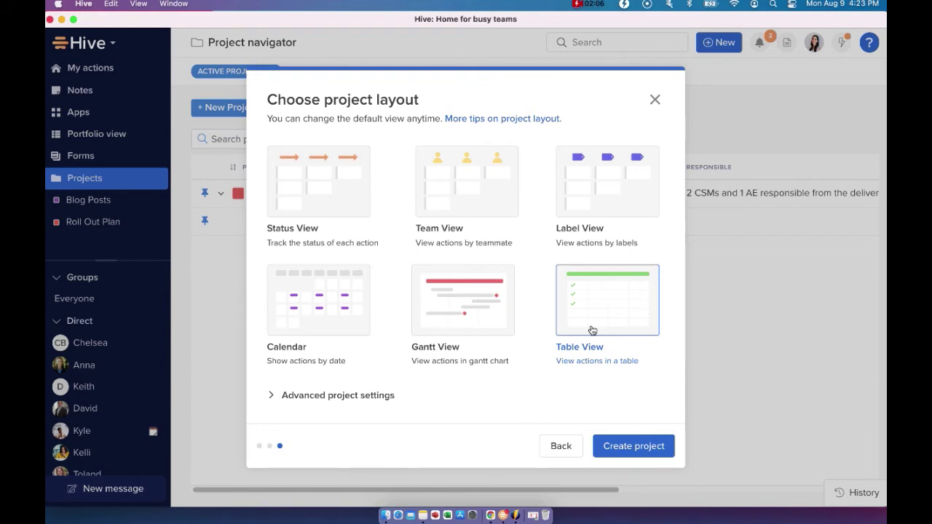
double_click(467, 305)
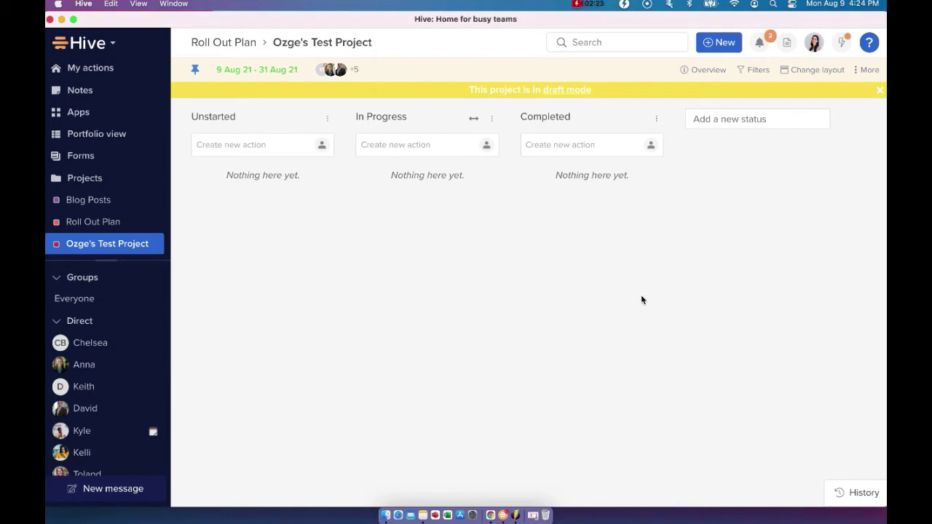
Switch the project through Team, Label, Calendar and Gantt Chart views, then back to Status View
left_click(811, 70)
left_click(400, 159)
left_click(830, 70)
left_click(509, 160)
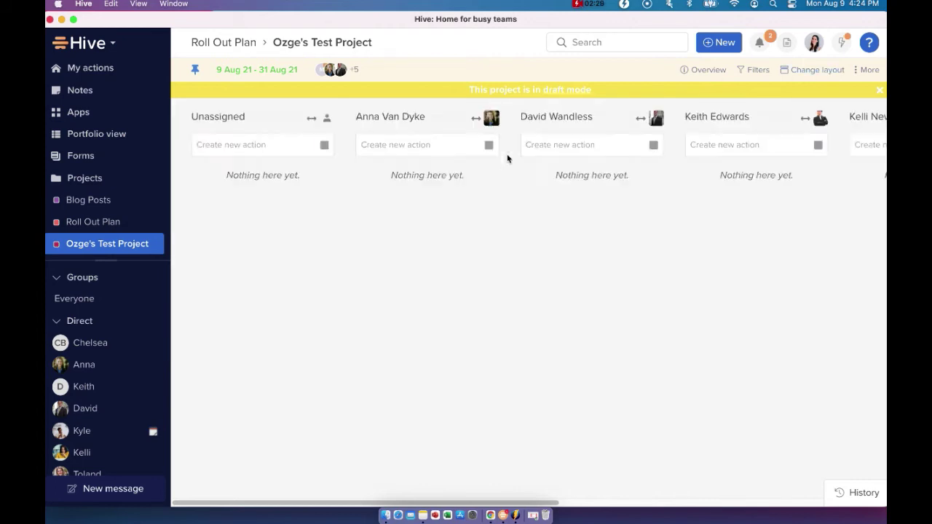
left_click(830, 73)
left_click(625, 153)
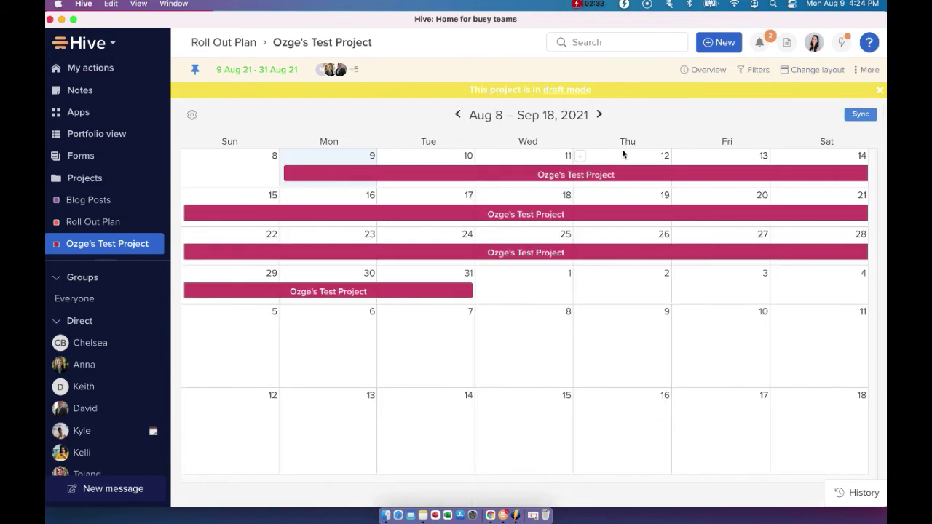
left_click(826, 72)
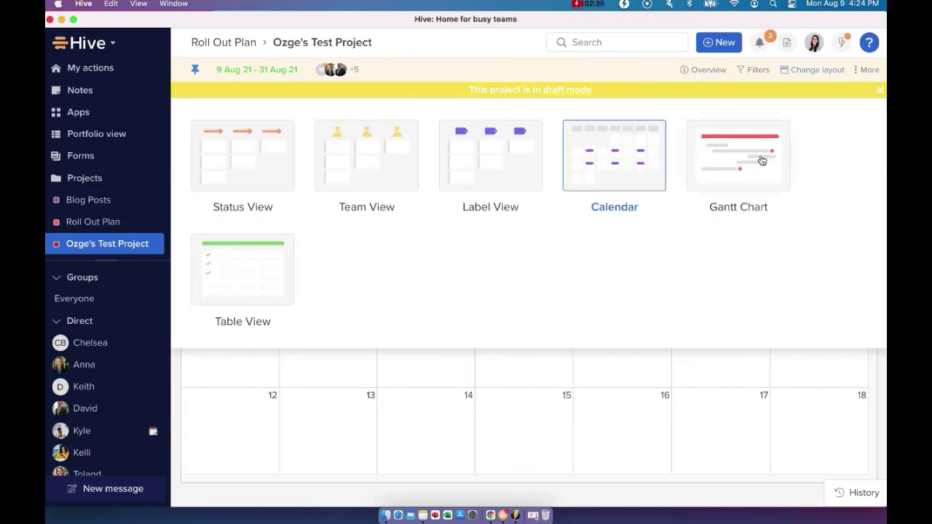
left_click(761, 160)
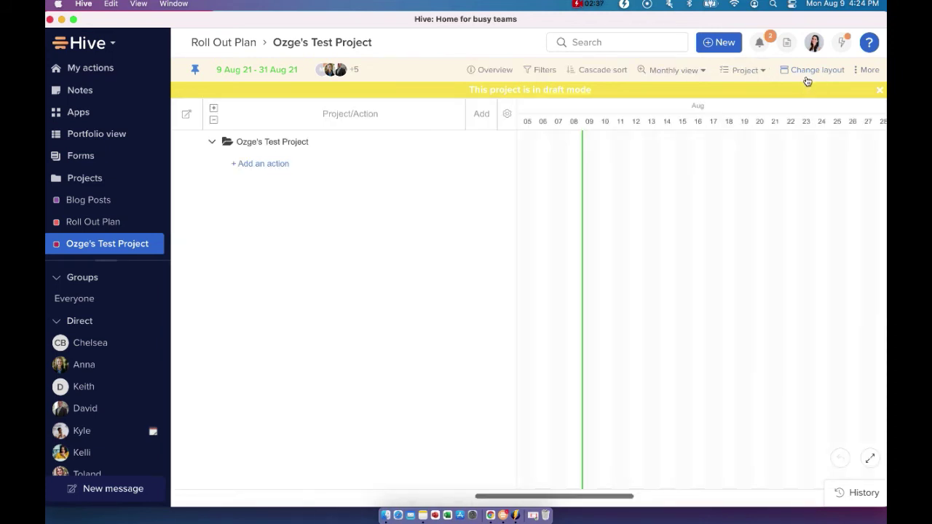
left_click(807, 75)
left_click(241, 166)
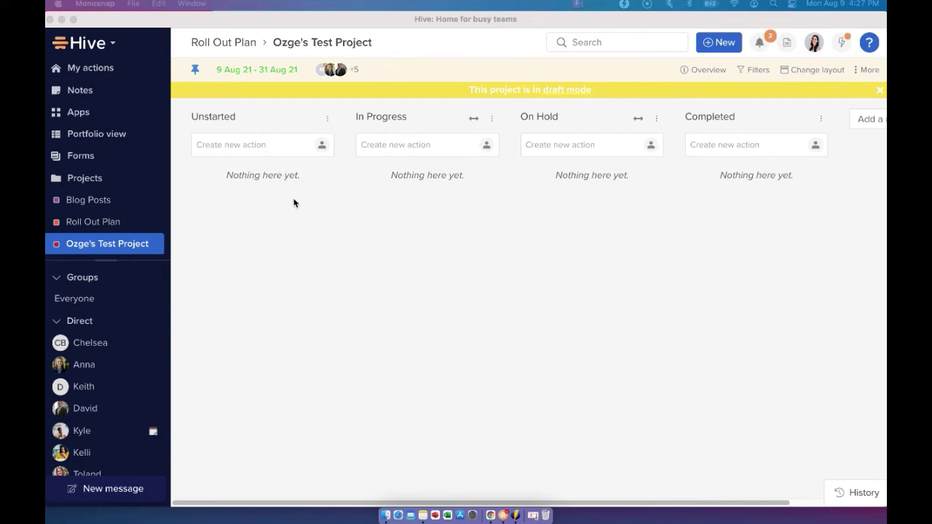
Add an 'Invite users to workspace' action to Unstarted and open its details
left_click(239, 145)
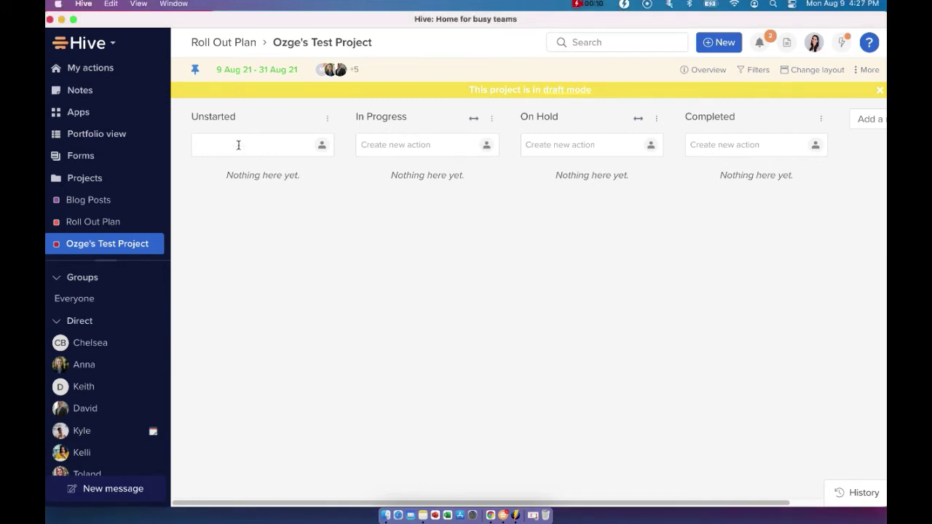
type("Invite users to workspace")
key("Return")
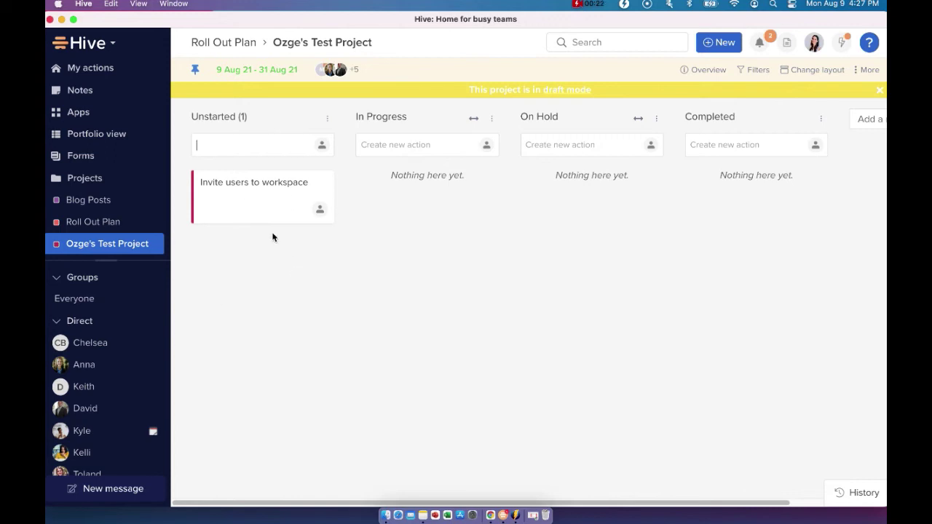
left_click(254, 212)
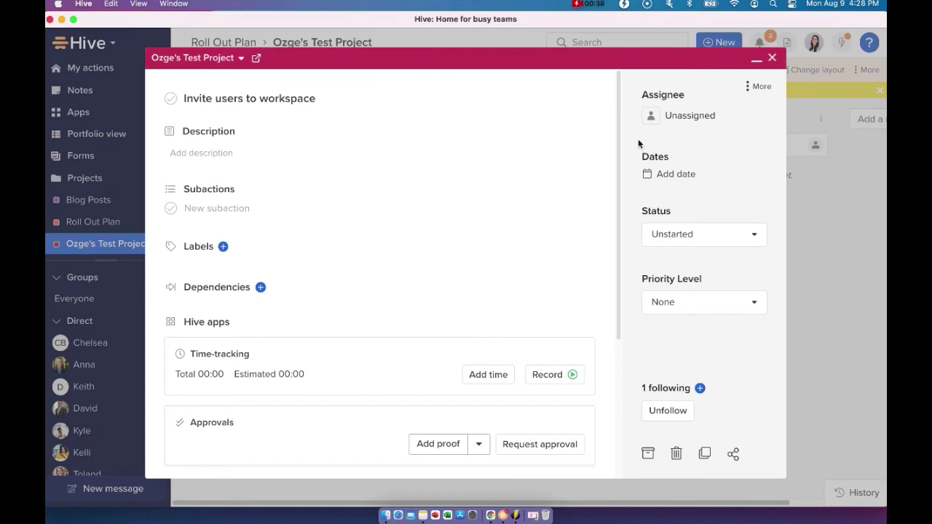
Assign the Invite users to workspace action to yourself
left_click(672, 118)
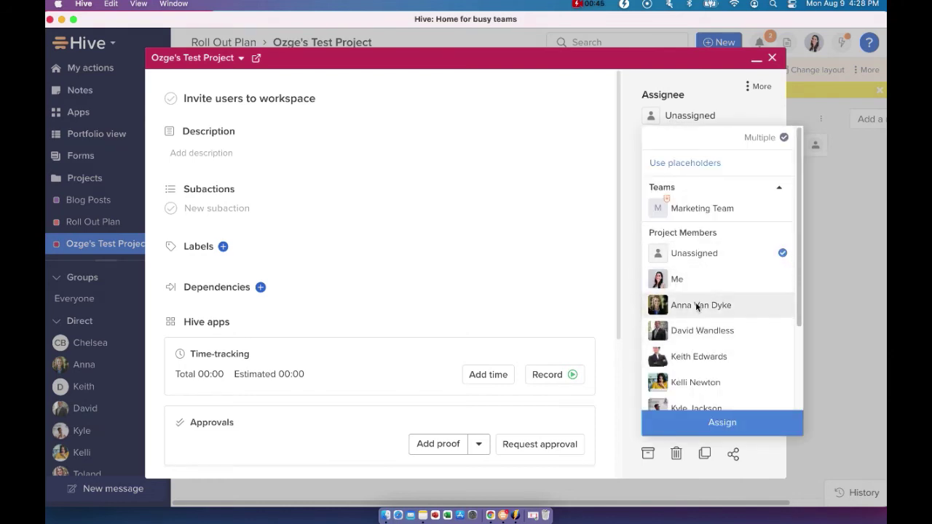
left_click(776, 138)
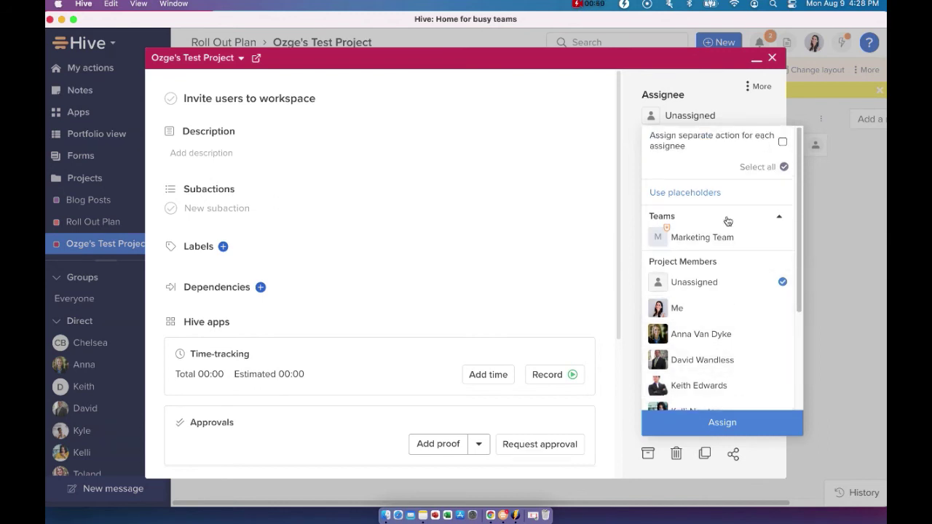
left_click(701, 305)
left_click(715, 424)
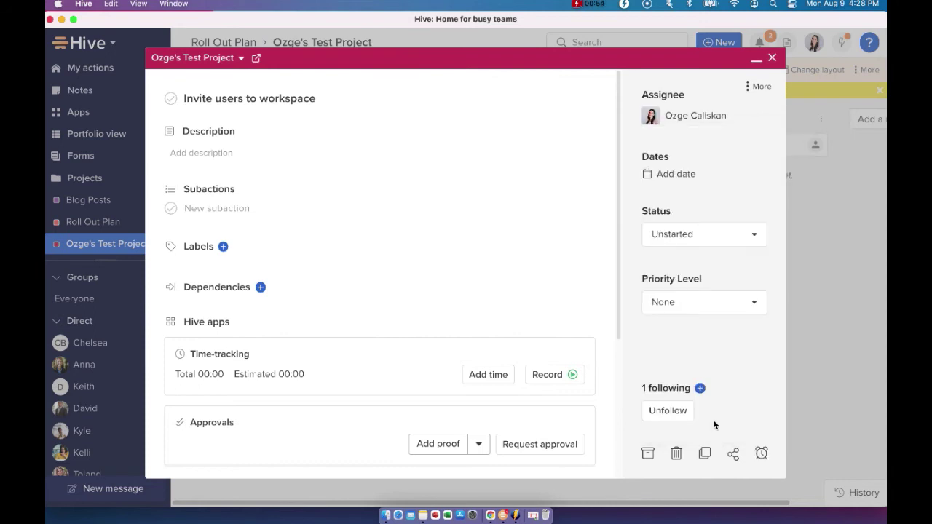
Give the action a date range from Aug 9 to Aug 31
left_click(681, 181)
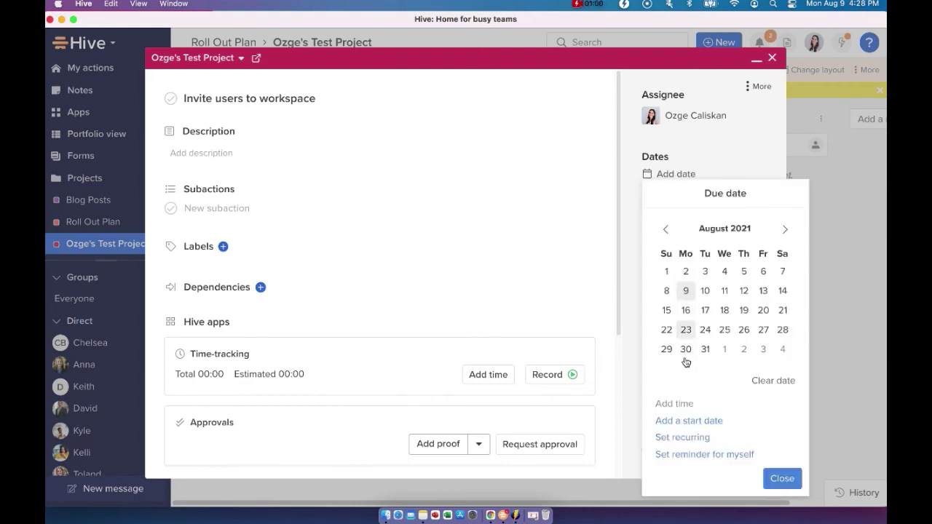
left_click(685, 291)
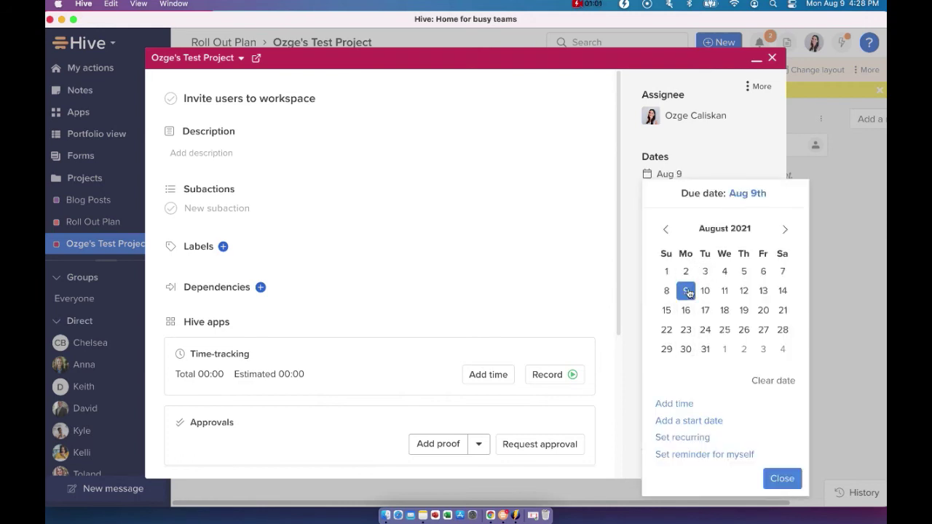
left_click(717, 424)
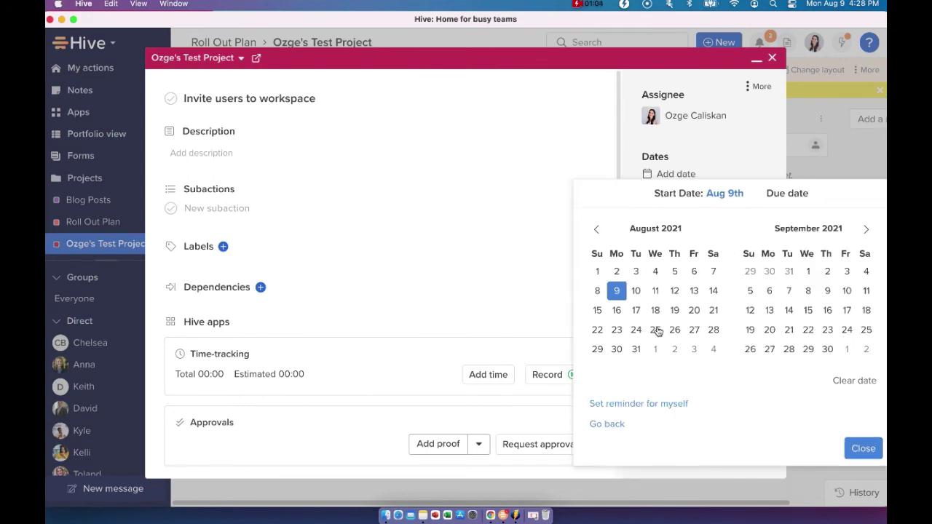
left_click(635, 349)
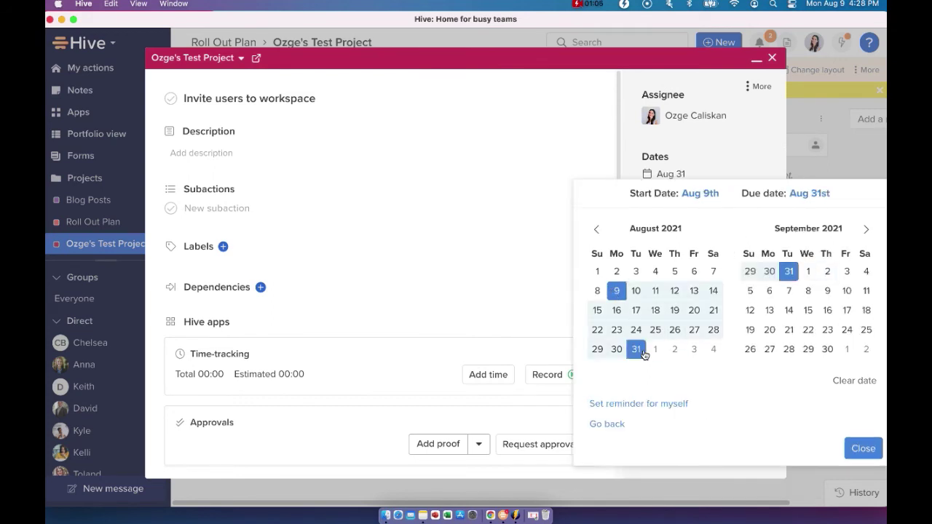
left_click(865, 448)
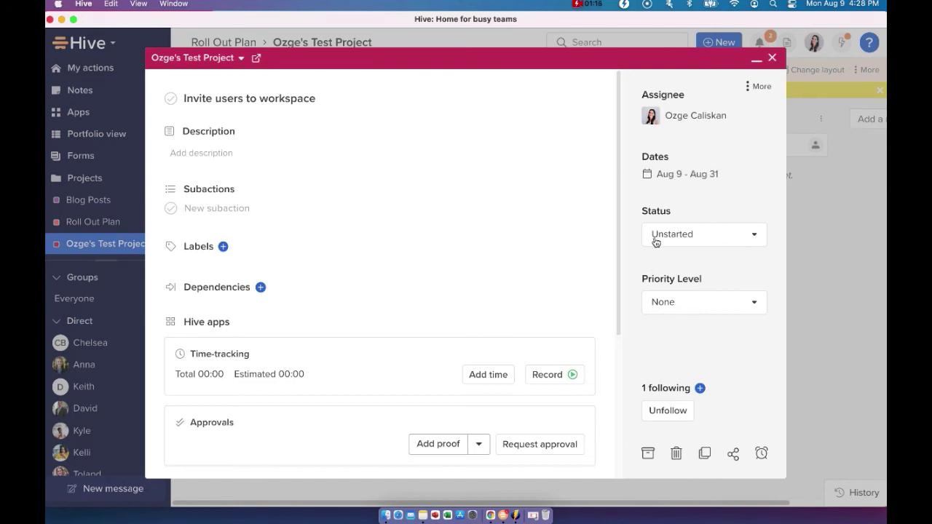
Switch the action's status to In Progress, then to Completed
left_click(732, 241)
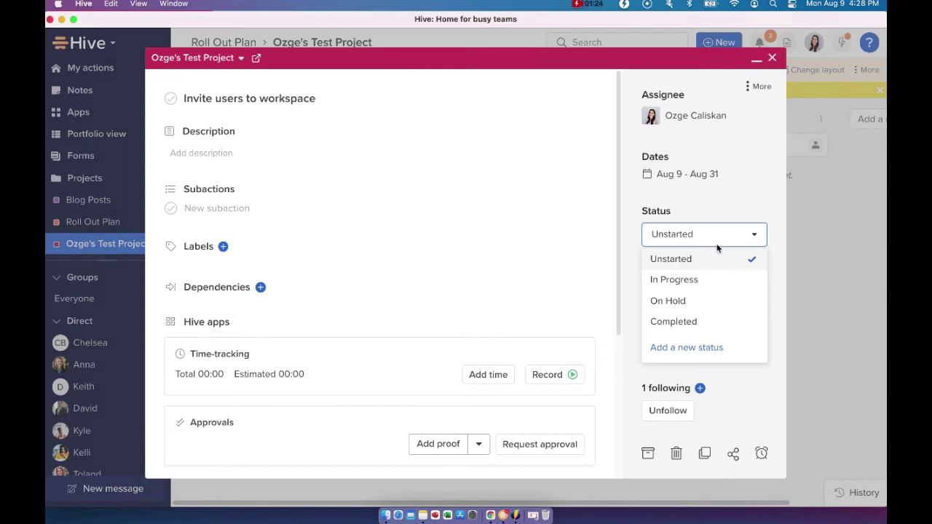
left_click(732, 288)
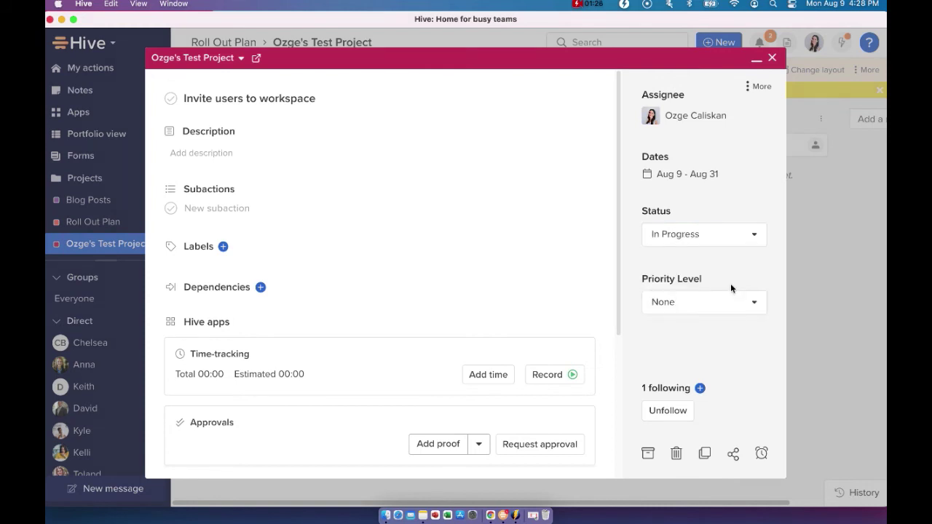
left_click(730, 242)
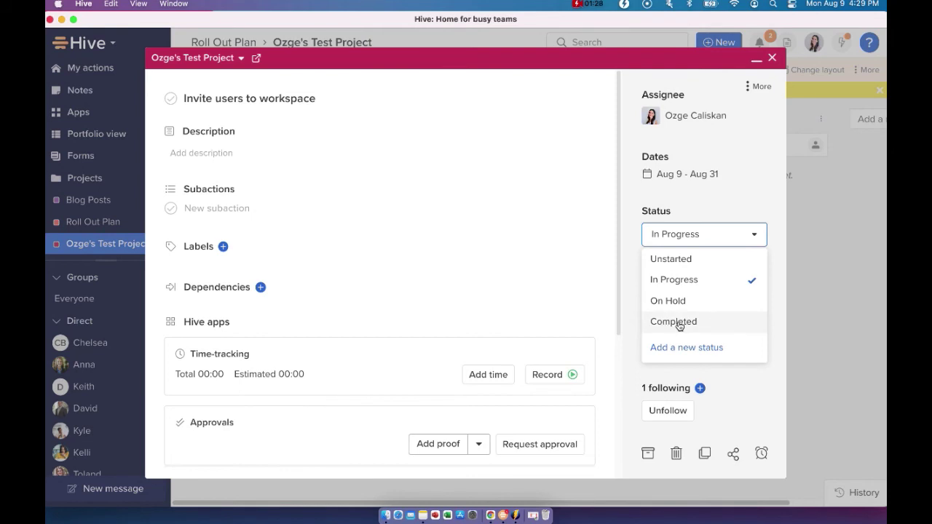
left_click(726, 329)
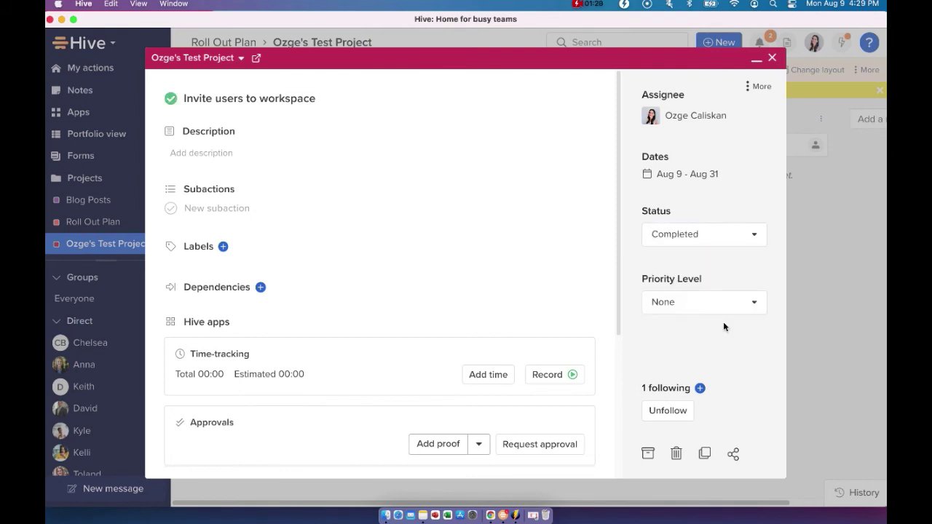
Add a custom status 'In Development' and apply it to the action
left_click(731, 236)
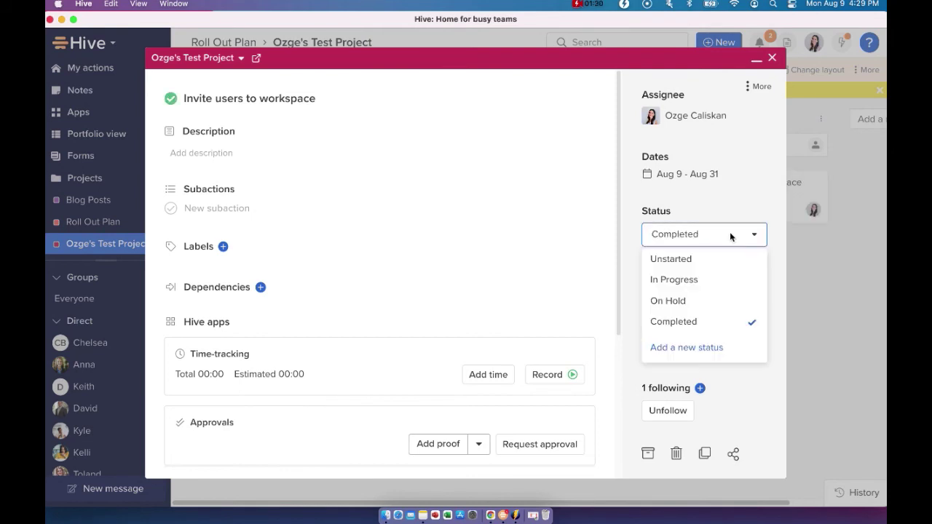
left_click(715, 348)
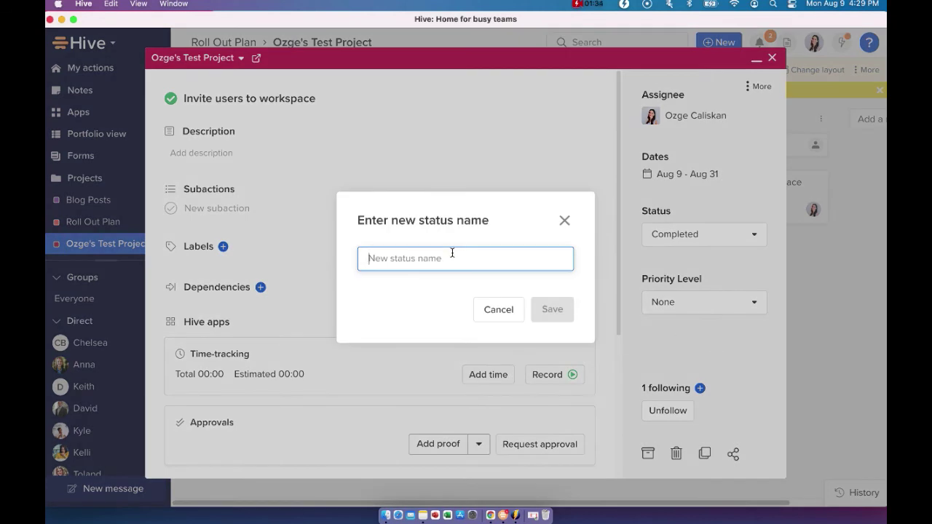
type("In Developmen")
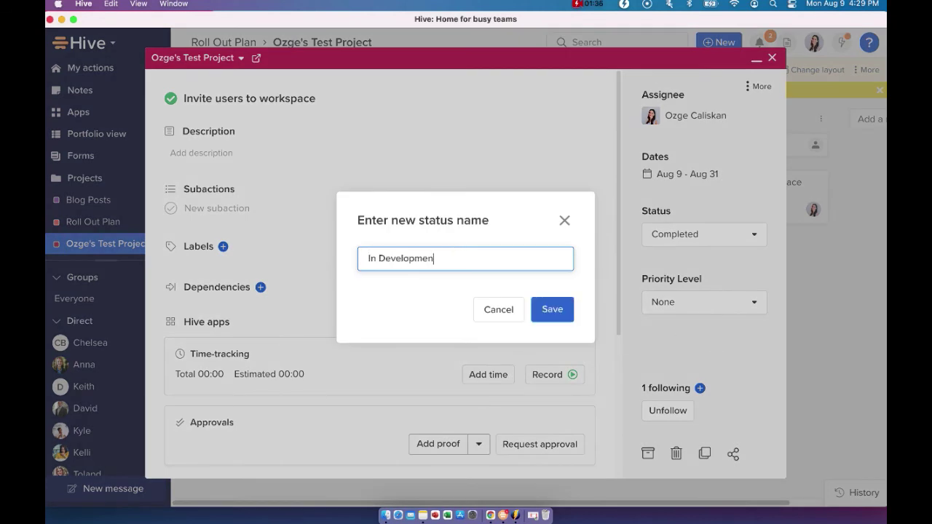
type("t")
left_click(550, 312)
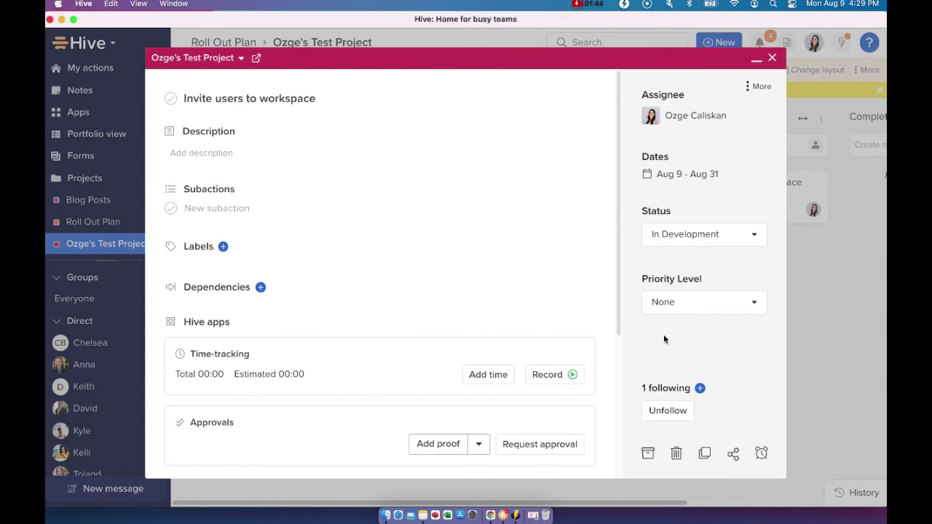
Start adding a new priority level, then dismiss the form without saving
left_click(712, 307)
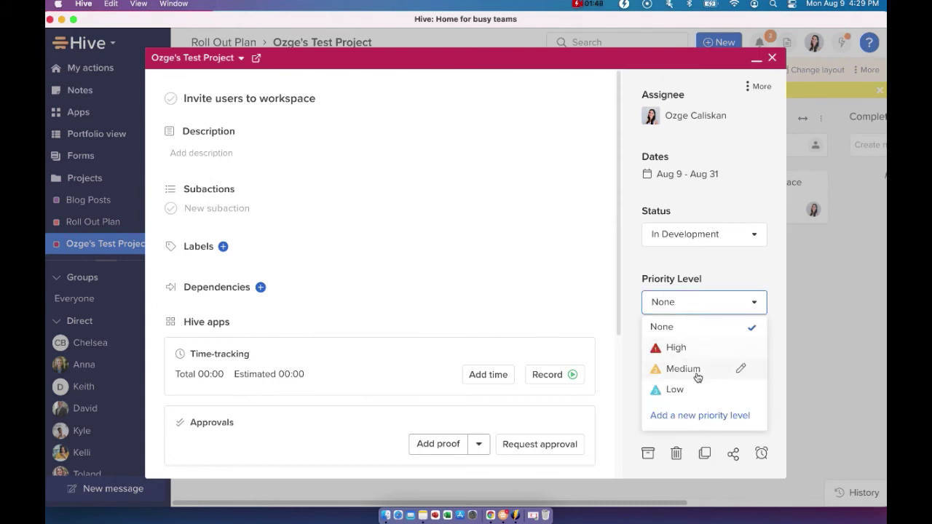
left_click(700, 417)
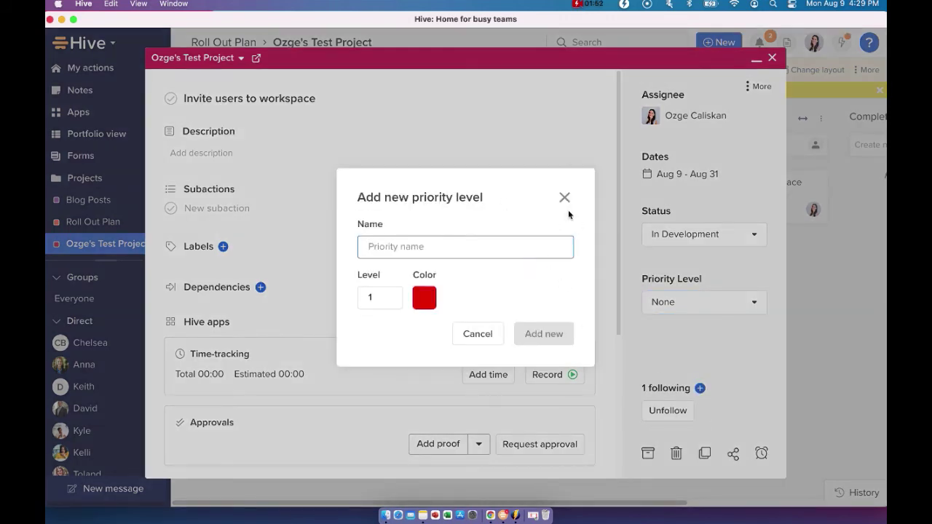
left_click(564, 197)
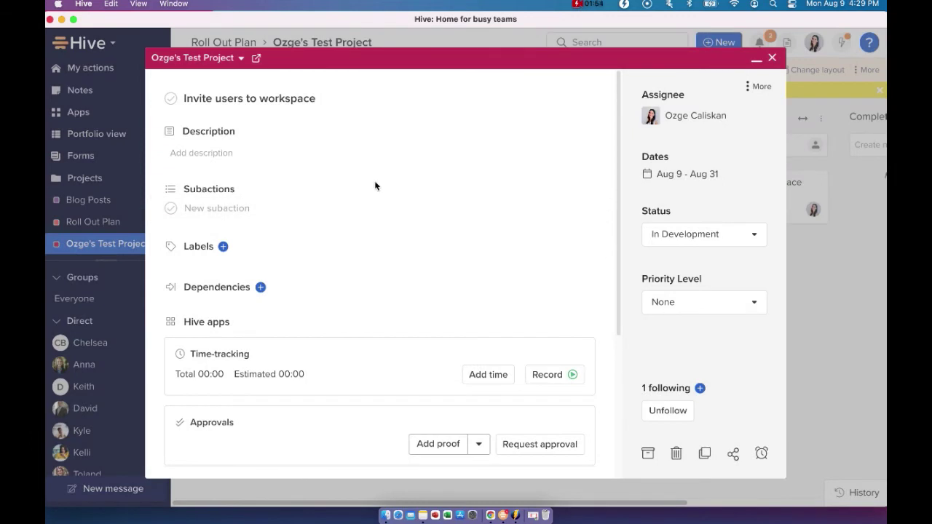
Leave the description unchanged and add a subaction named 'confirm attendees'
left_click(239, 152)
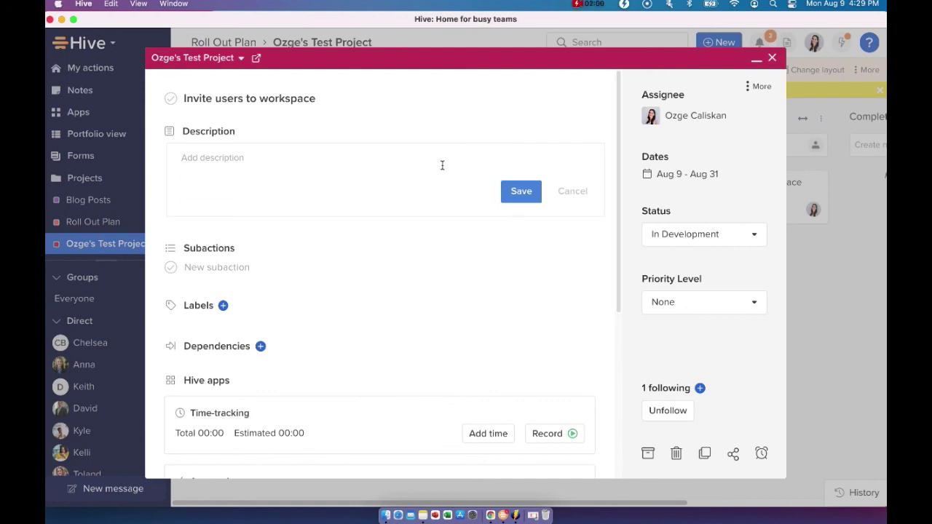
left_click(572, 192)
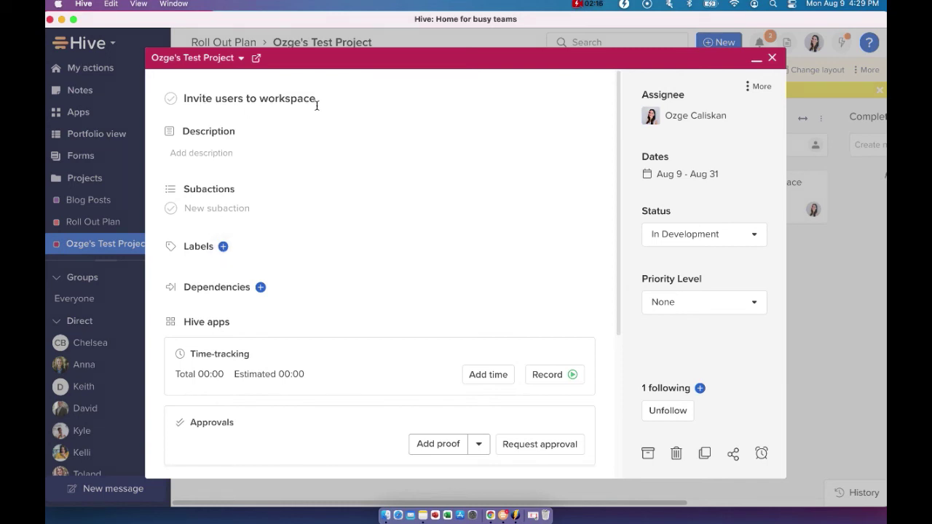
left_click(198, 207)
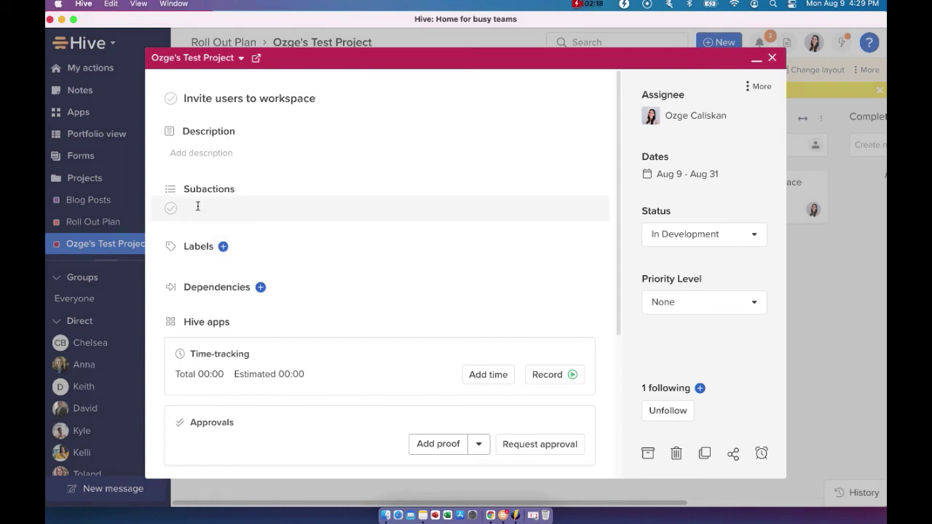
type("confirm attendees")
key("Return")
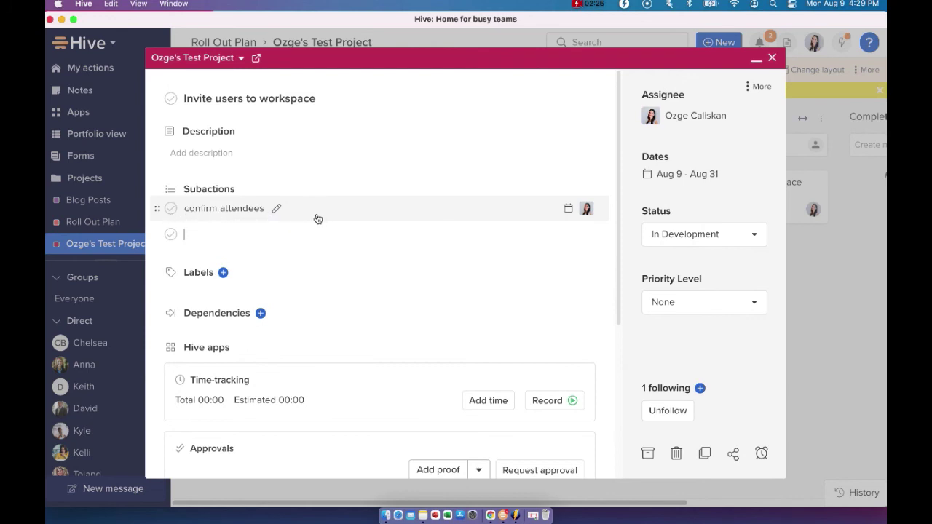
Assign the subaction to a team member and set its due date to Aug 10
left_click(586, 209)
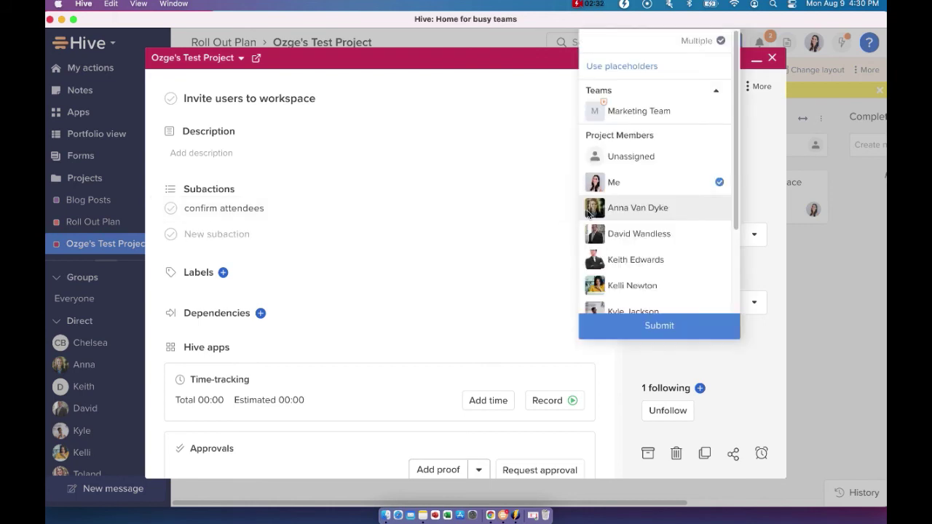
left_click(637, 208)
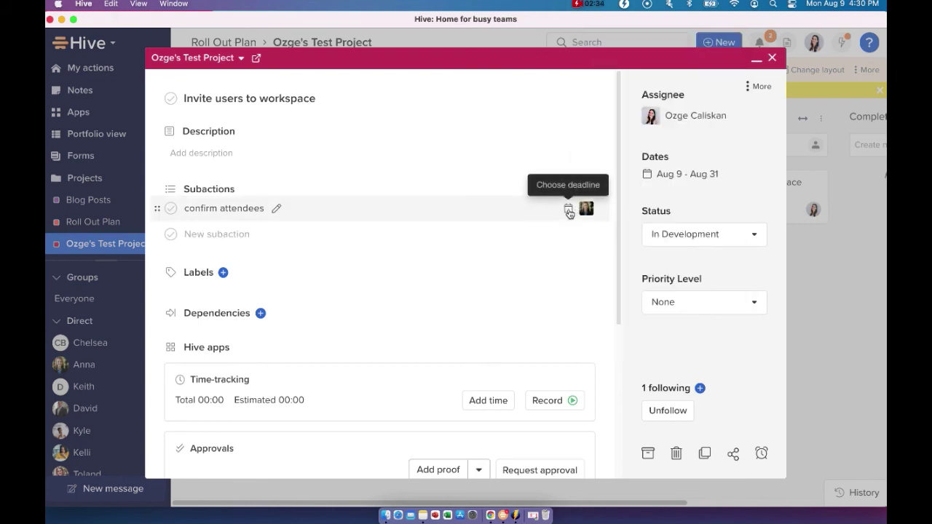
left_click(569, 208)
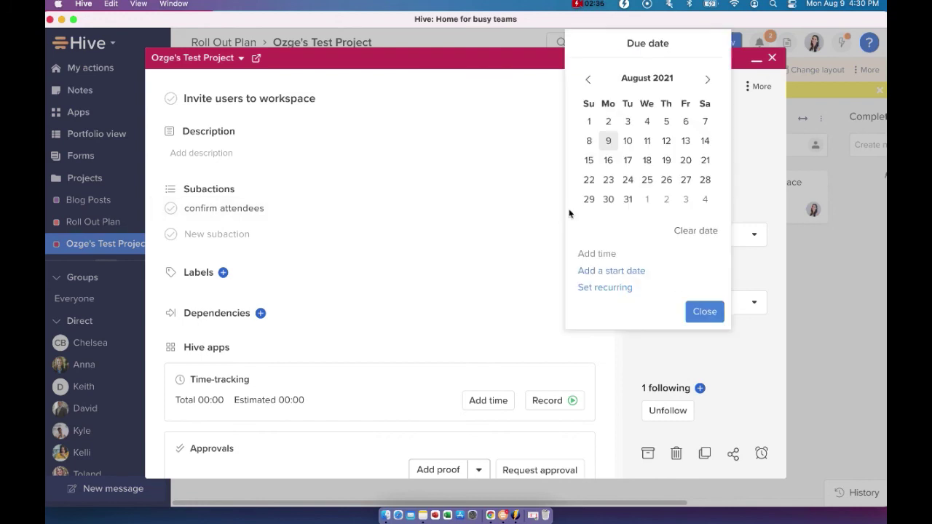
left_click(629, 142)
left_click(702, 313)
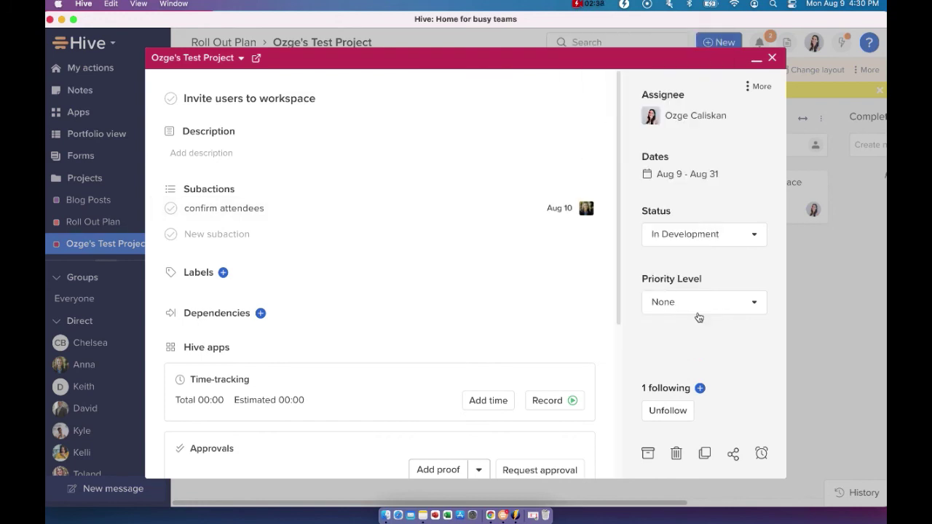
scroll(265, 233, "down", 1)
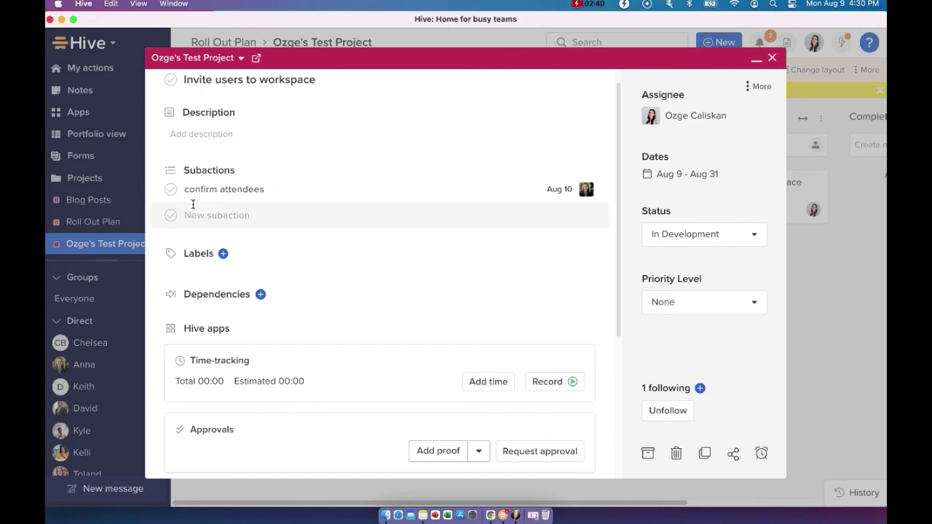
scroll(203, 217, "up", 1)
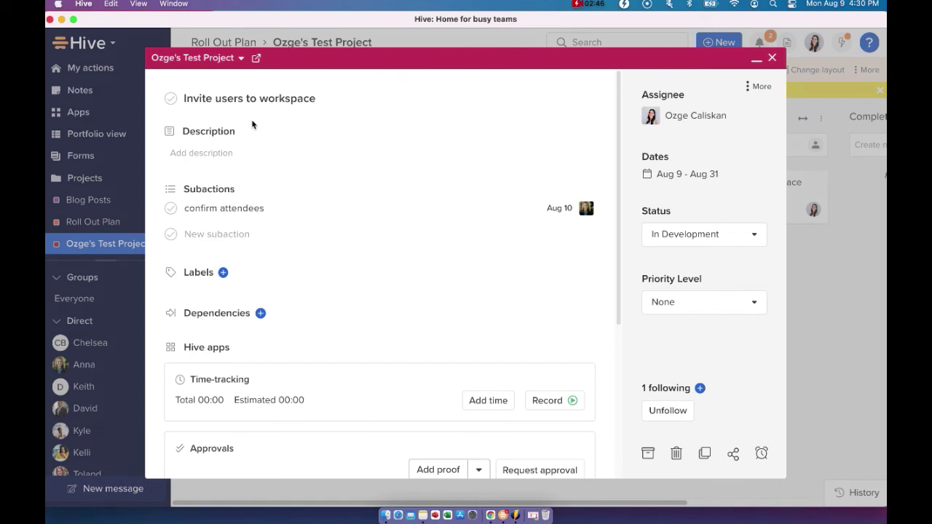
Create an 'attendees' label and attach it to the action only, not its subactions
scroll(281, 254, "down", 2)
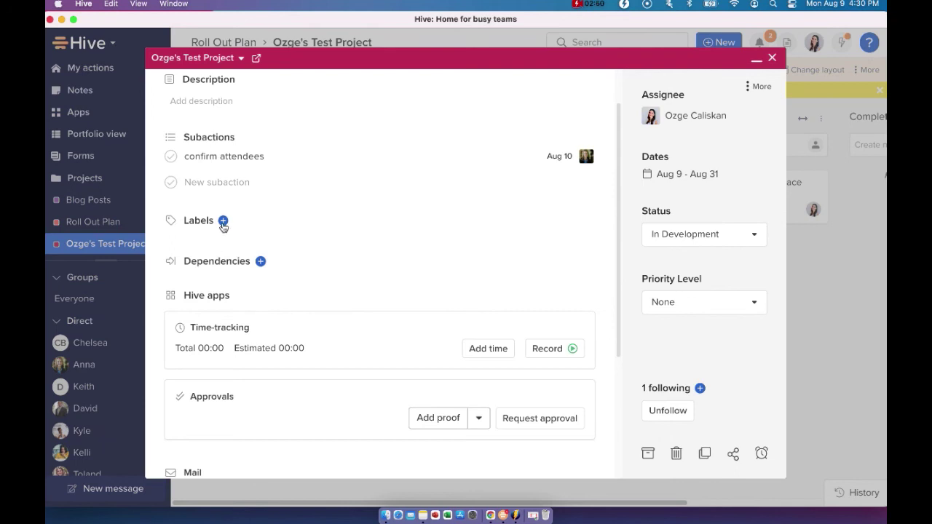
left_click(223, 220)
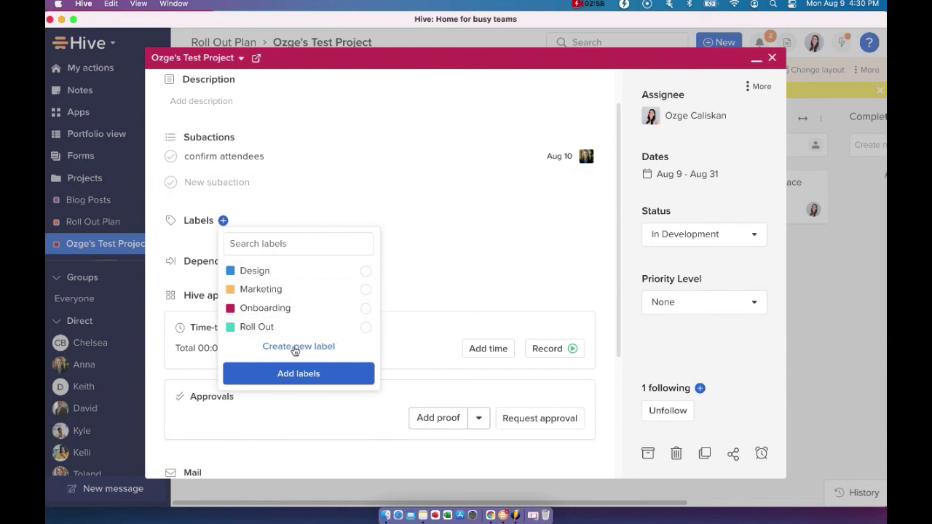
left_click(318, 346)
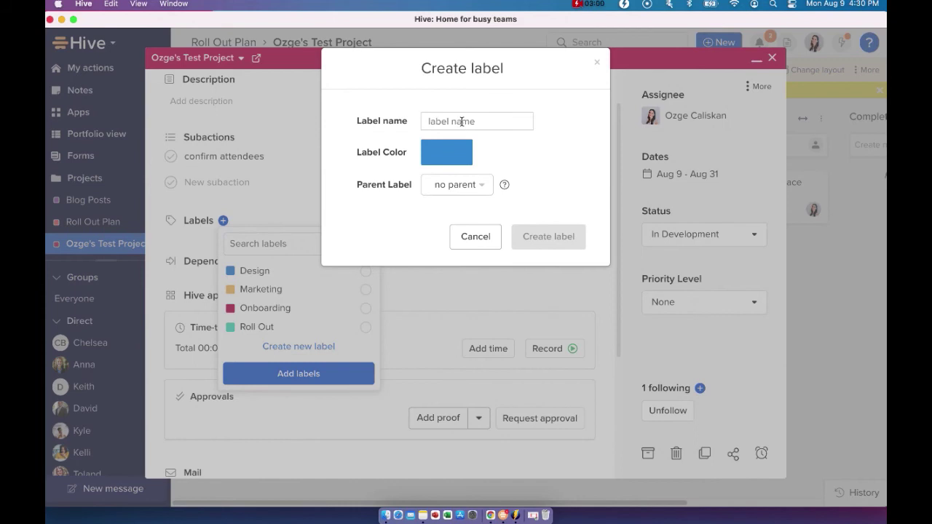
type("attendees")
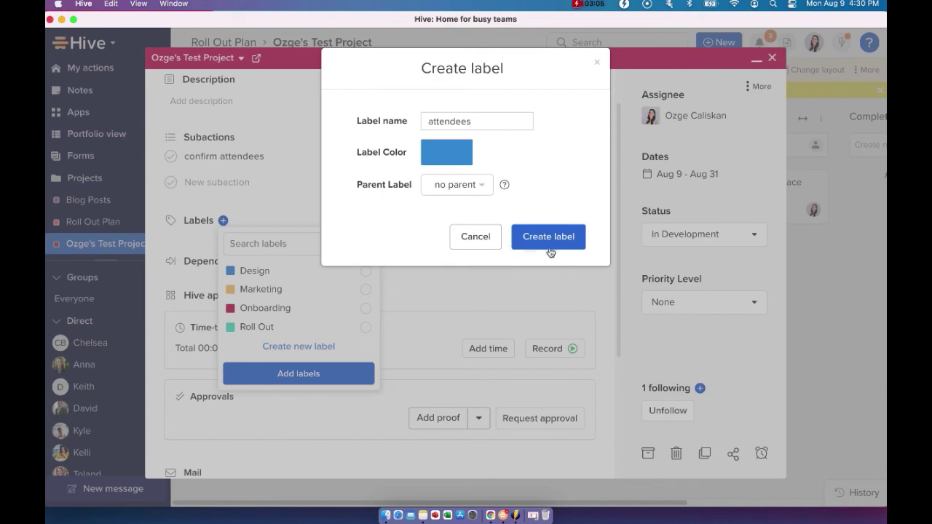
left_click(548, 245)
left_click(471, 306)
scroll(281, 277, "down", 2)
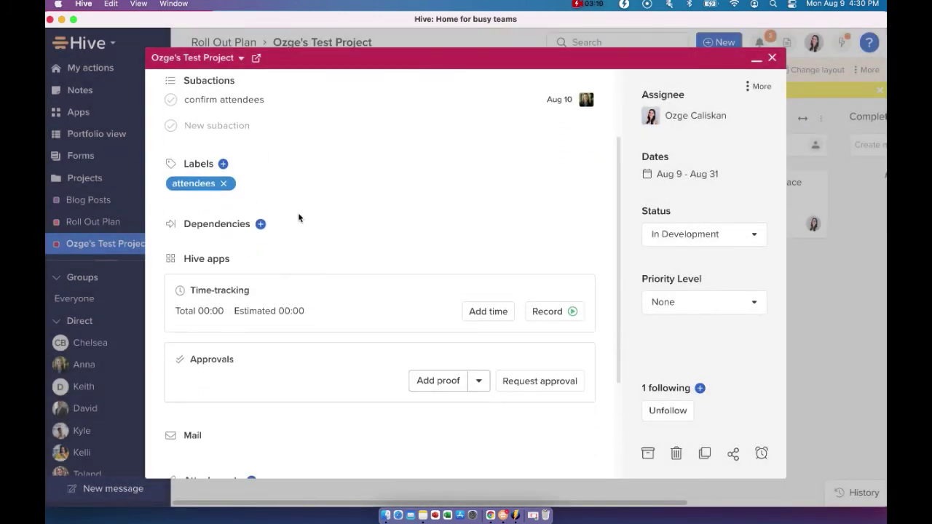
Log a 30-minute time entry on the action
scroll(250, 251, "down", 4)
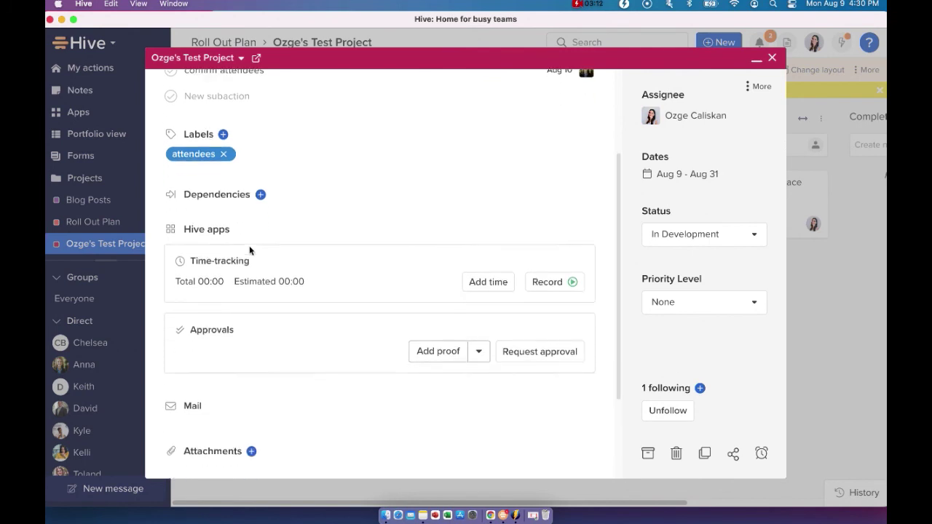
scroll(248, 250, "down", 1)
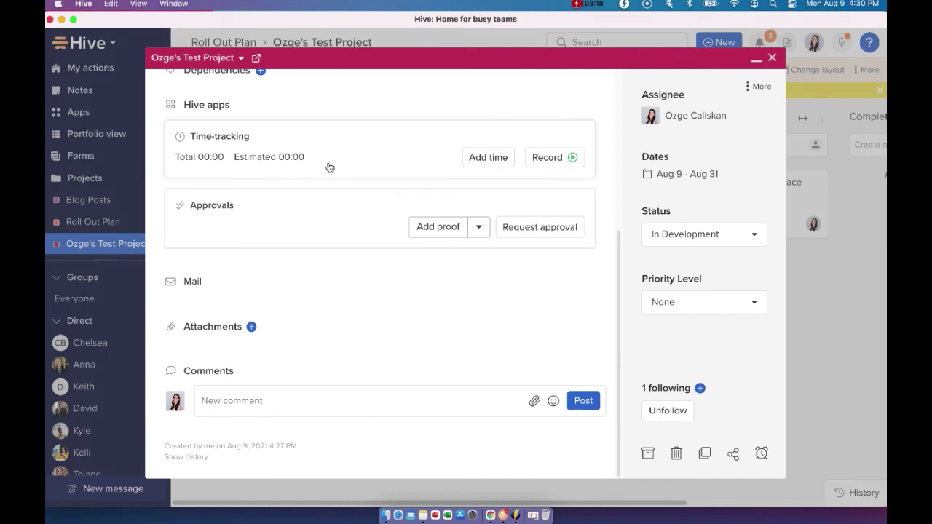
scroll(329, 347, "up", 1)
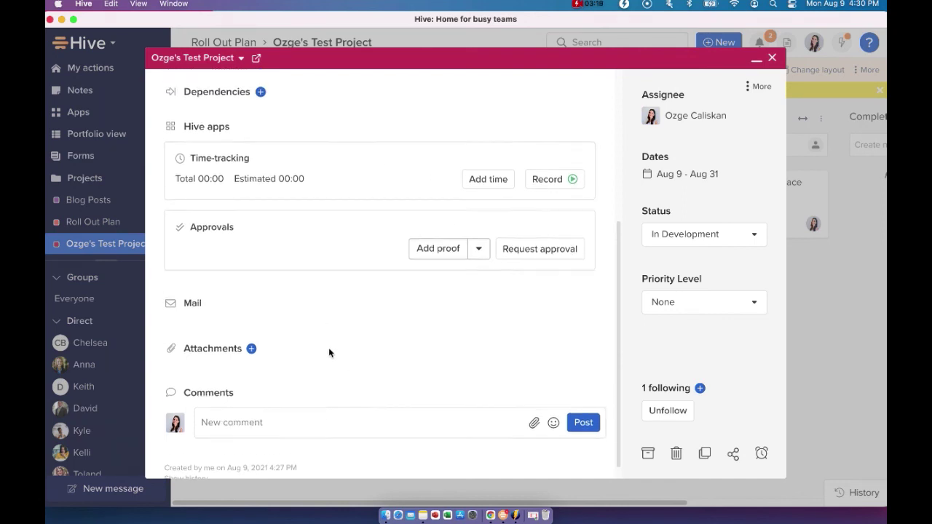
left_click(488, 187)
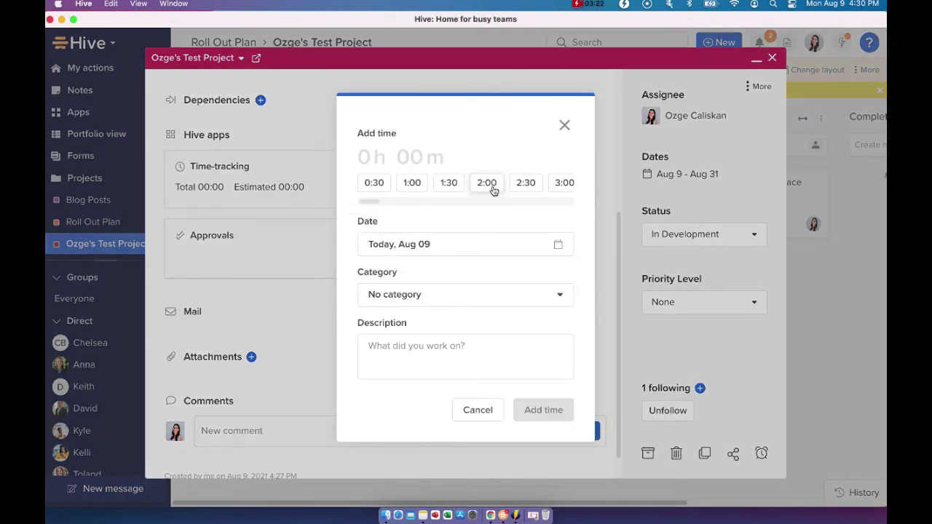
left_click(377, 183)
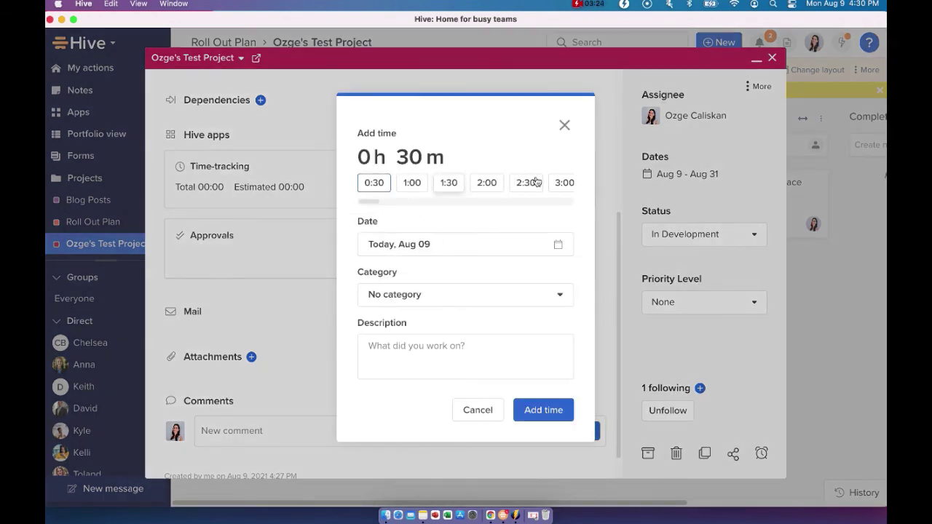
left_click(551, 411)
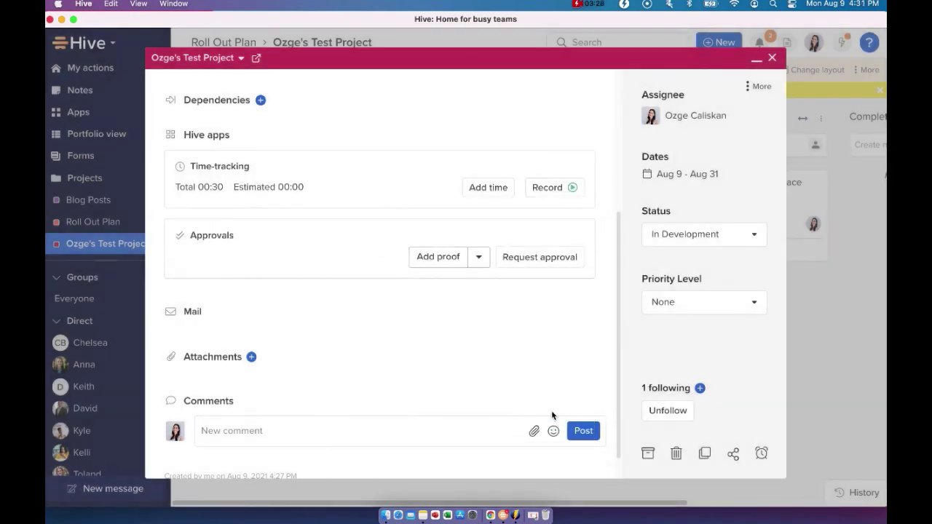
Start and stop the action's timer, then view the attachment options
left_click(553, 188)
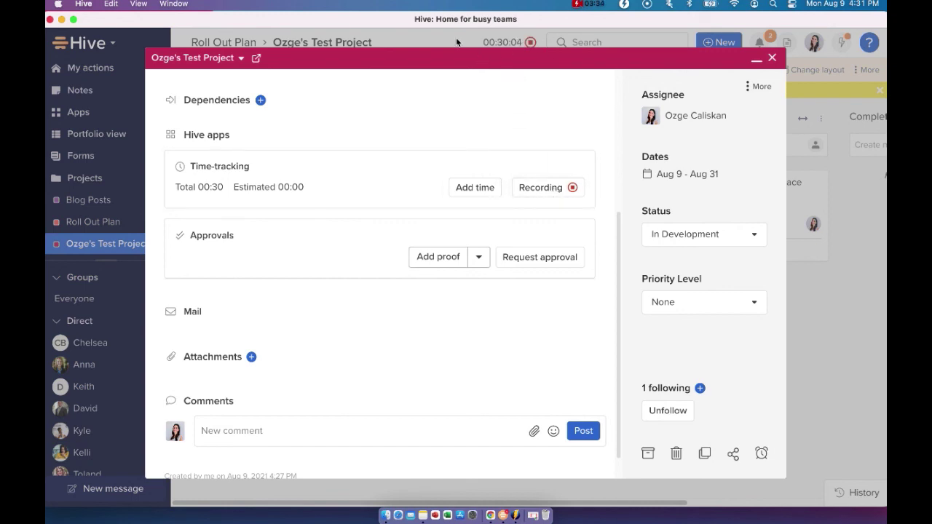
left_click(551, 187)
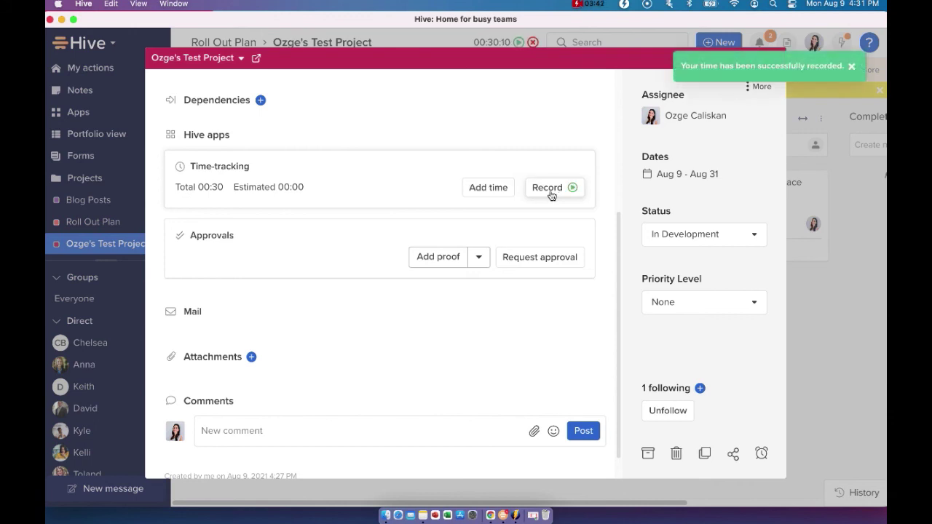
scroll(455, 347, "down", 2)
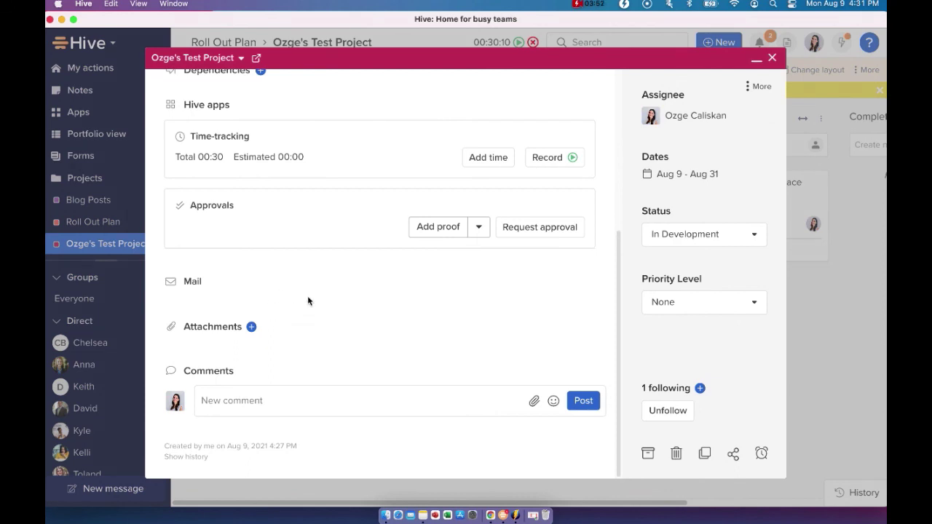
left_click(251, 327)
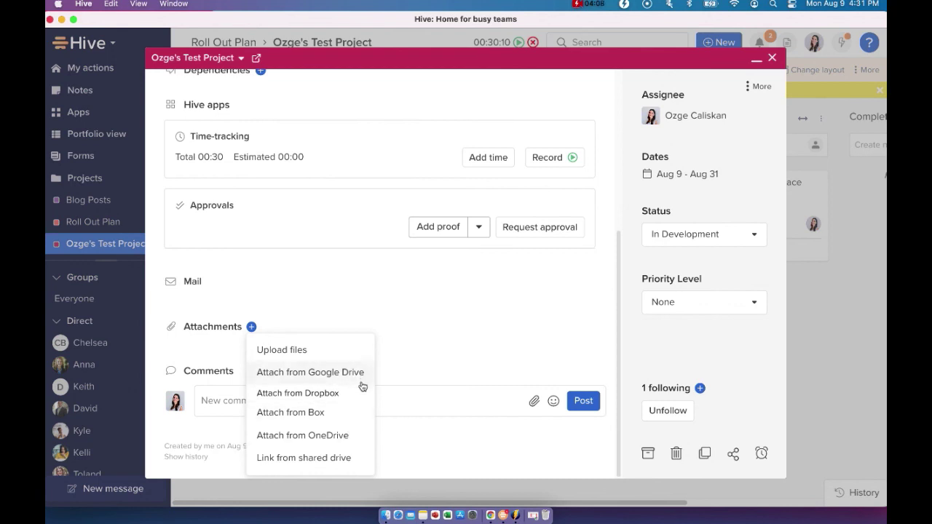
Post a comment @-mentioning a teammate: 'please look at this, thanks!', discarding a second empty comment
left_click(474, 460)
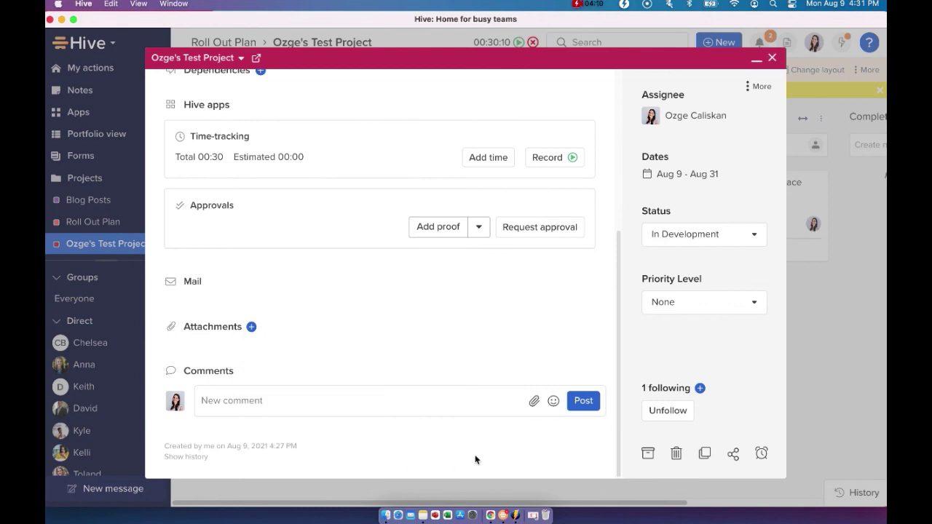
left_click(270, 400)
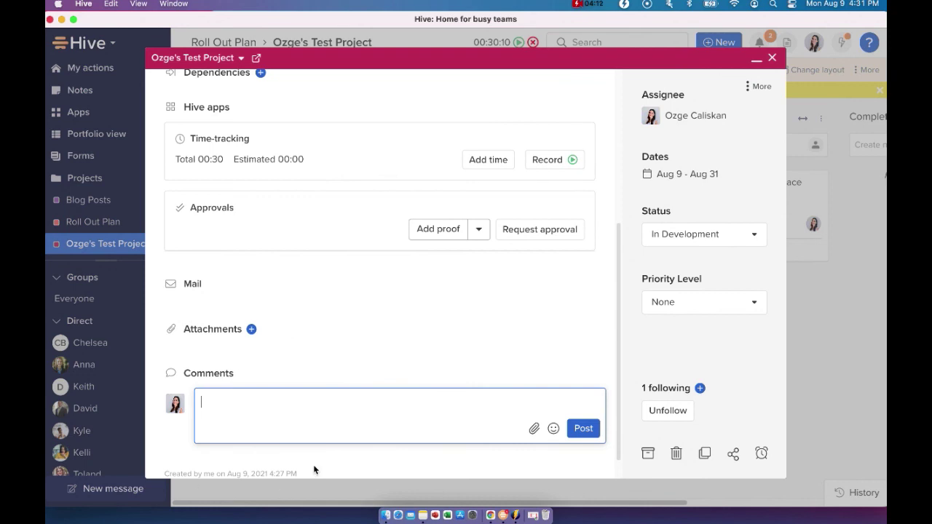
scroll(313, 470, "down", 2)
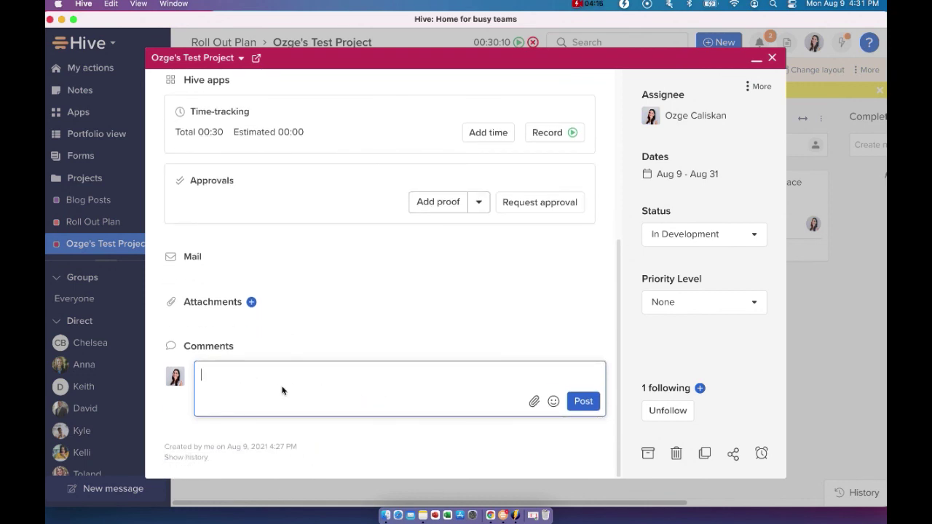
type("@")
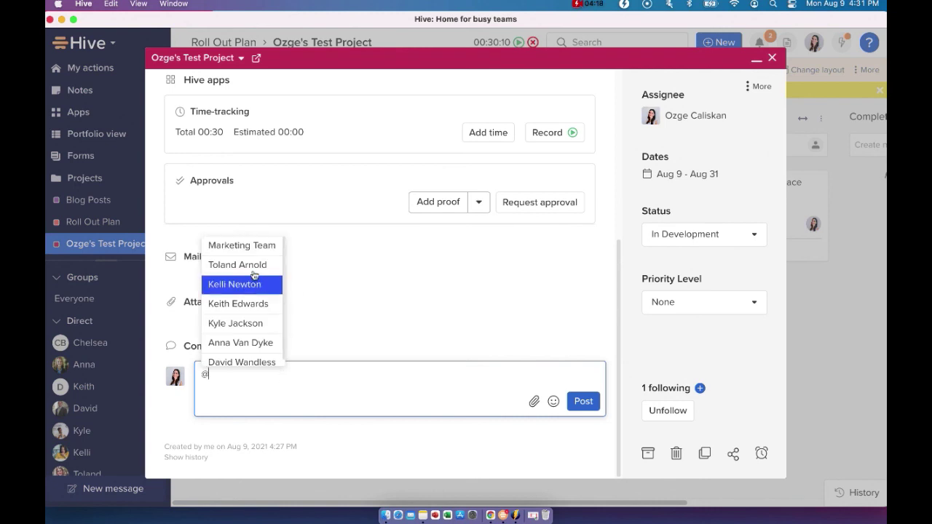
left_click(250, 268)
type("please look at th")
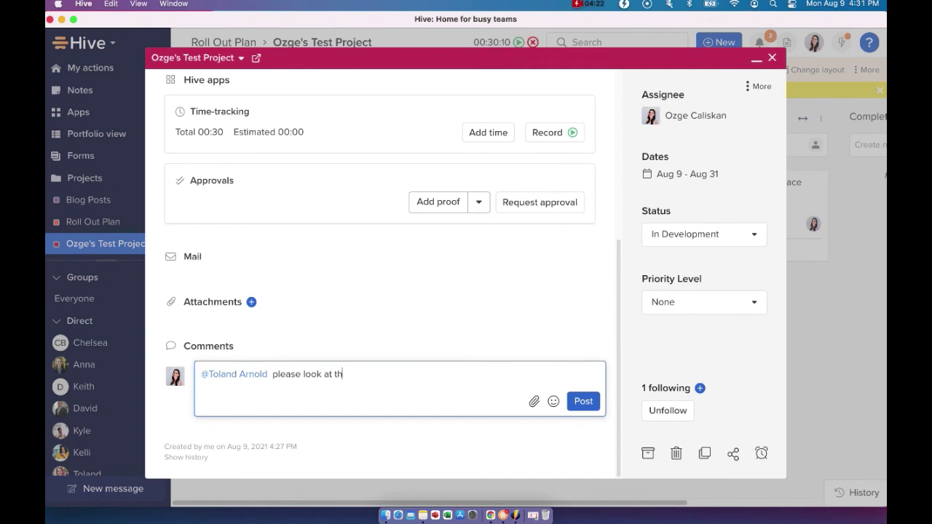
type("is, thanks!")
left_click(592, 405)
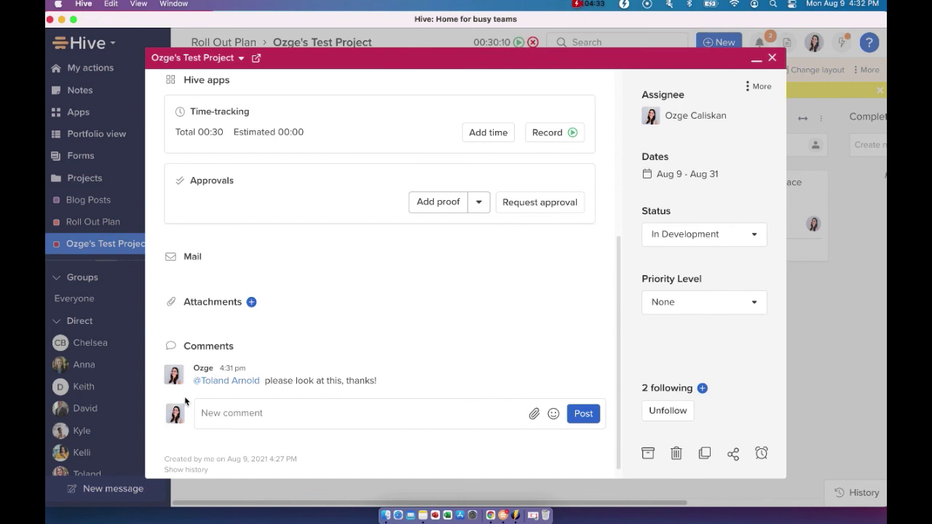
left_click(248, 415)
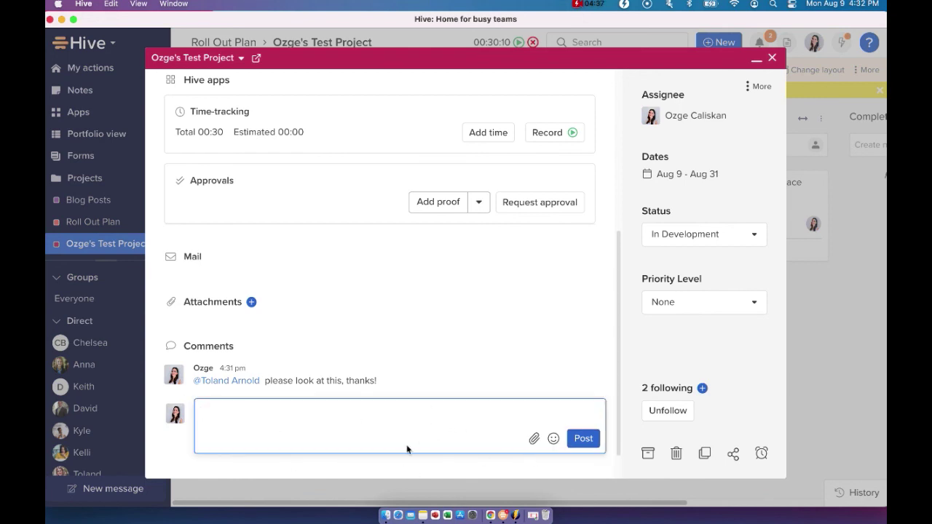
left_click(668, 350)
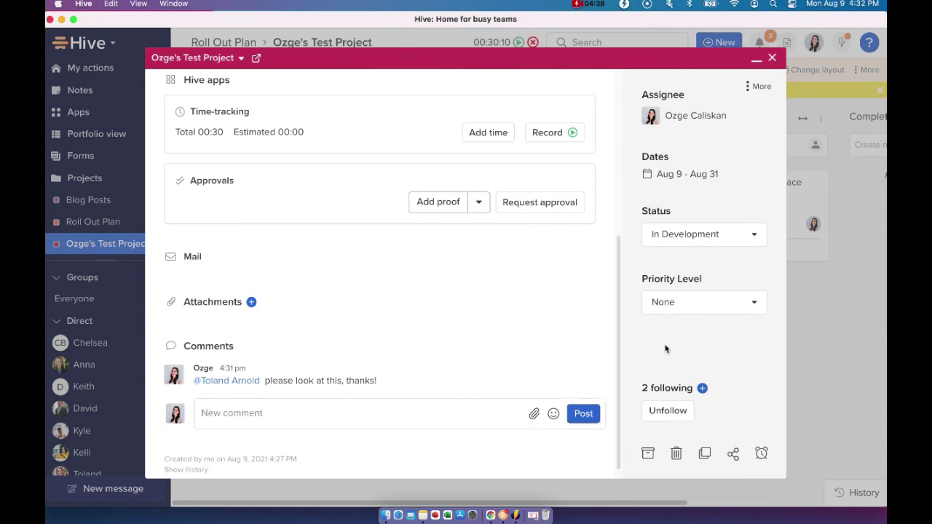
scroll(357, 433, "down", 1)
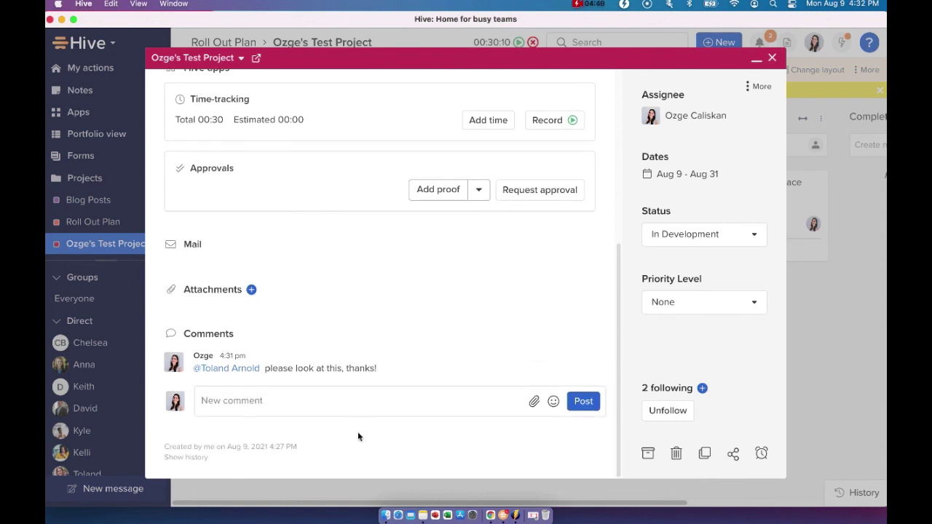
left_click(706, 454)
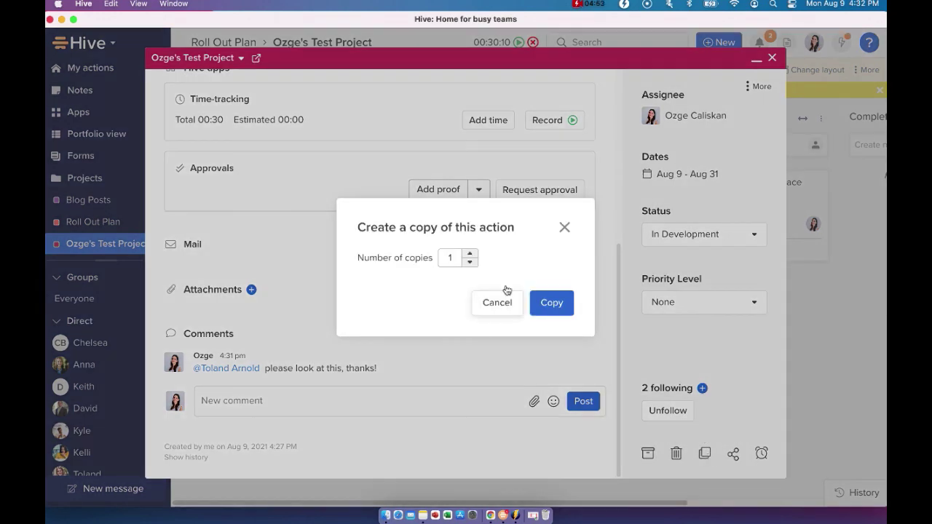
left_click(565, 226)
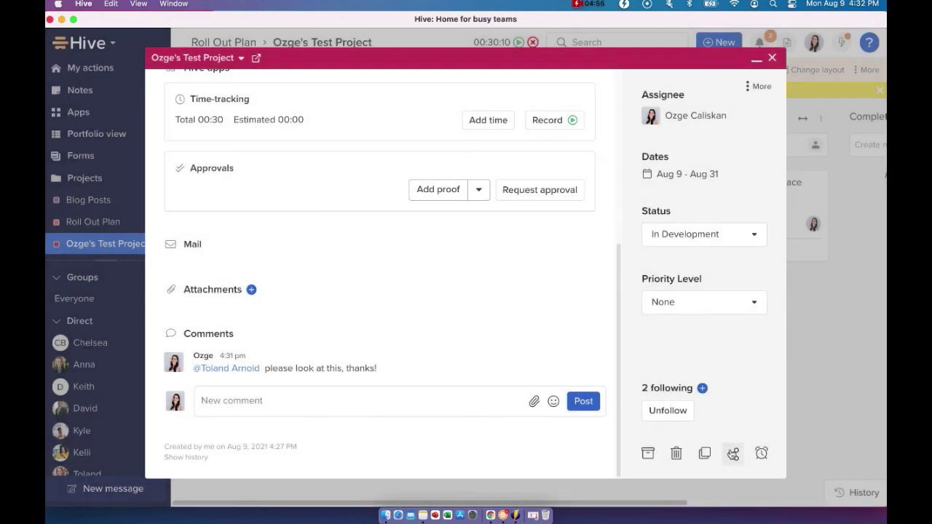
left_click(734, 454)
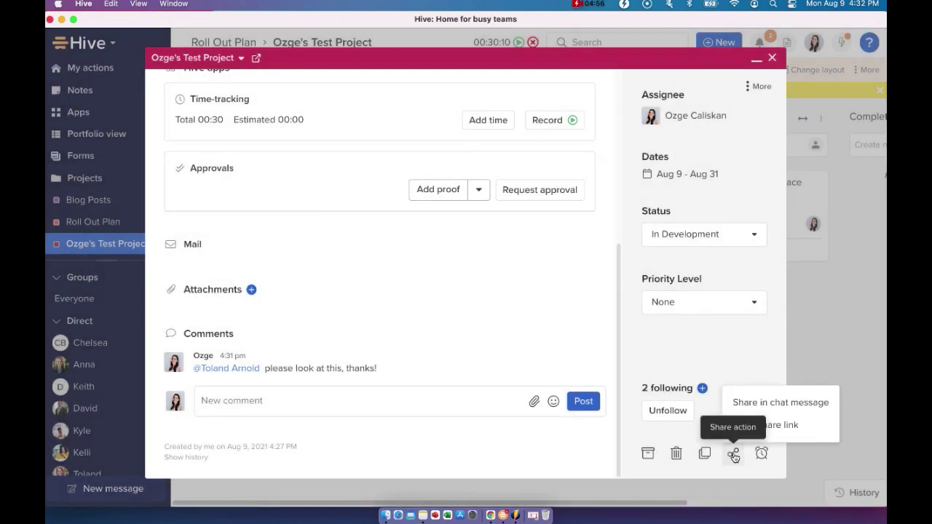
left_click(808, 404)
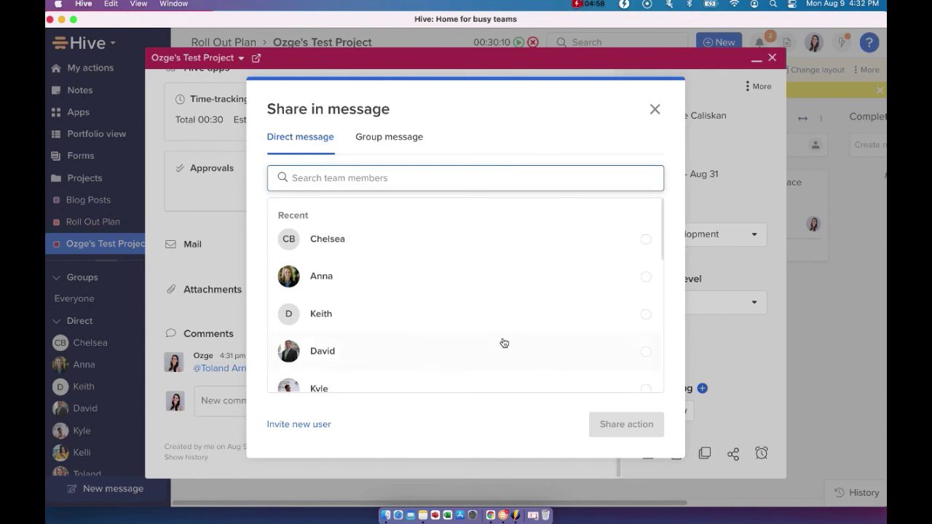
left_click(397, 144)
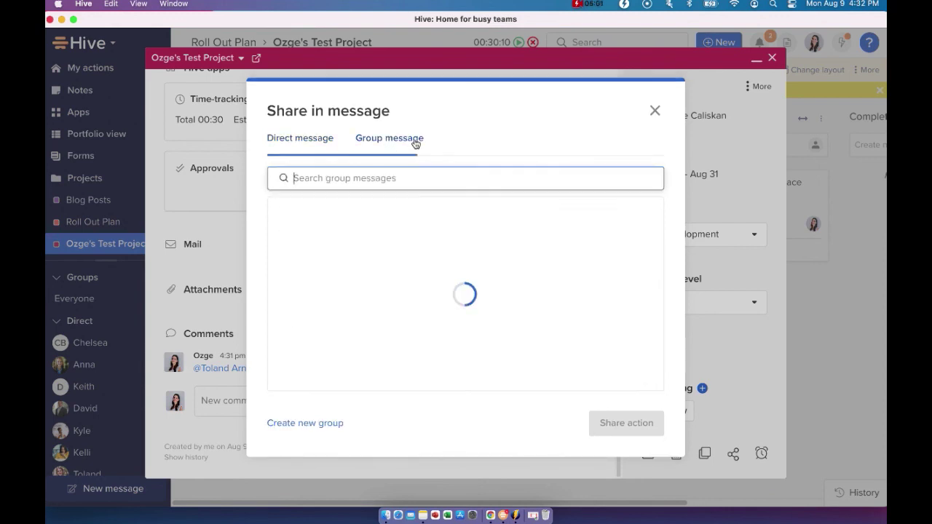
left_click(655, 112)
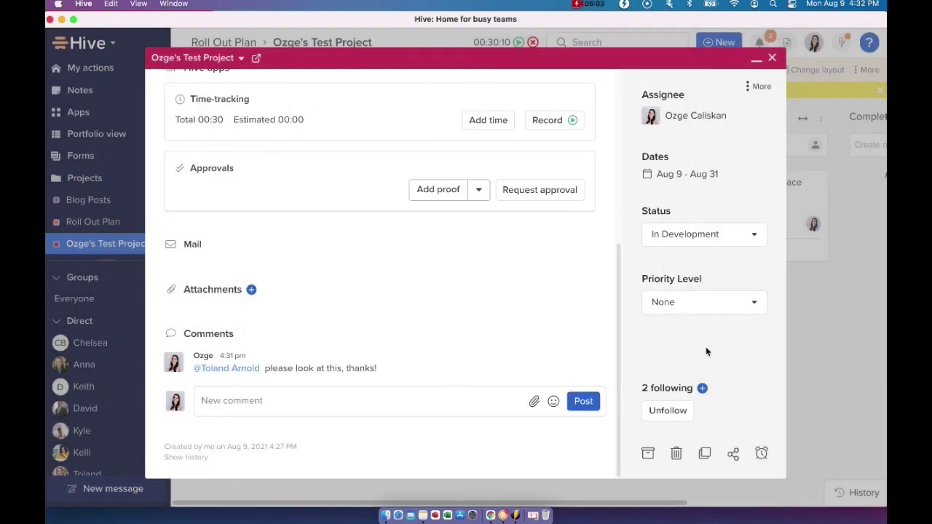
left_click(733, 453)
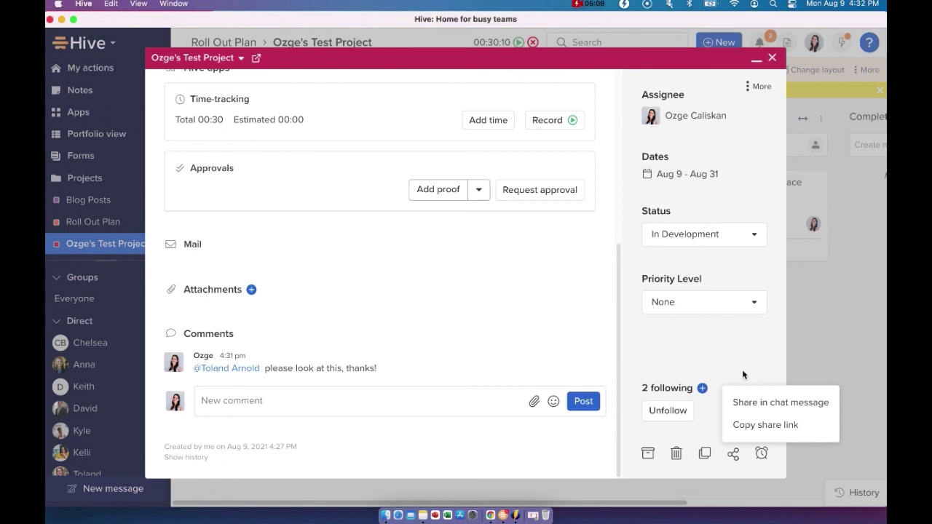
left_click(708, 374)
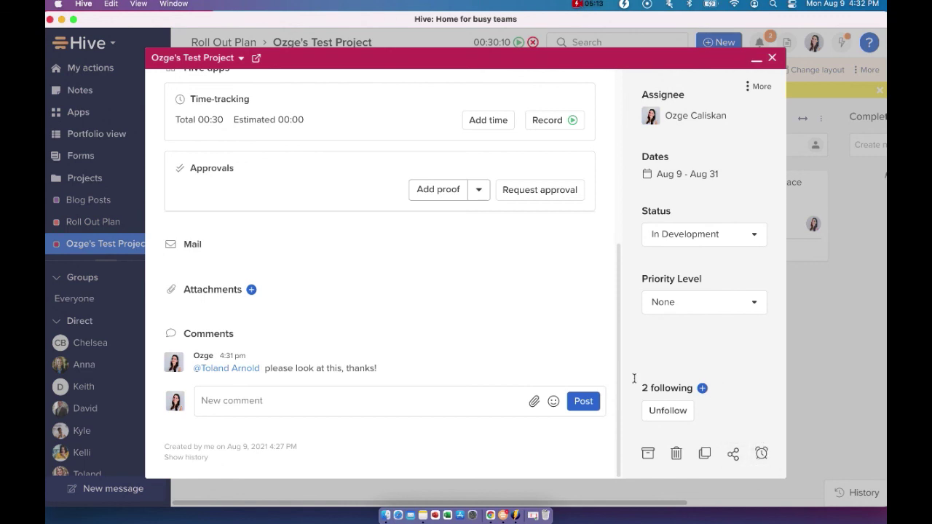
Open the help panel, scroll through its help content, and open the feature-request 'Submit here' board
scroll(557, 328, "up", 5)
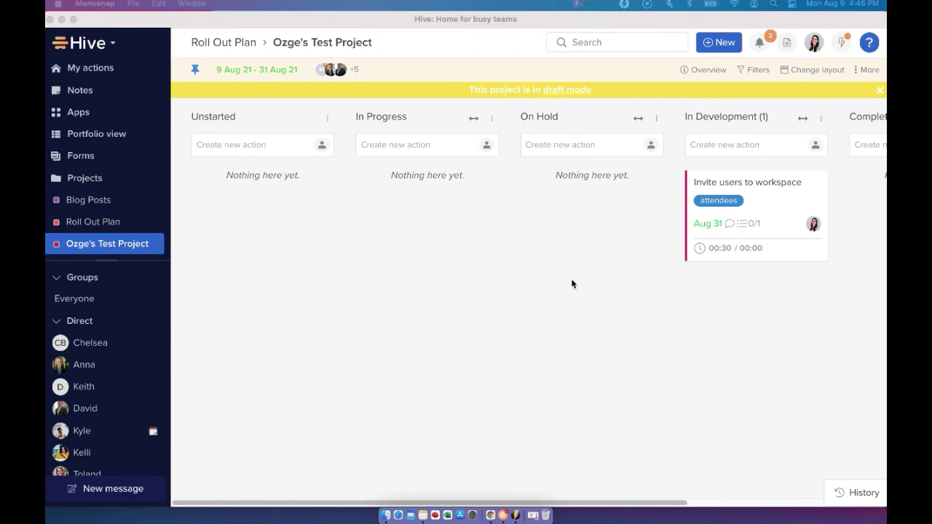
left_click(869, 44)
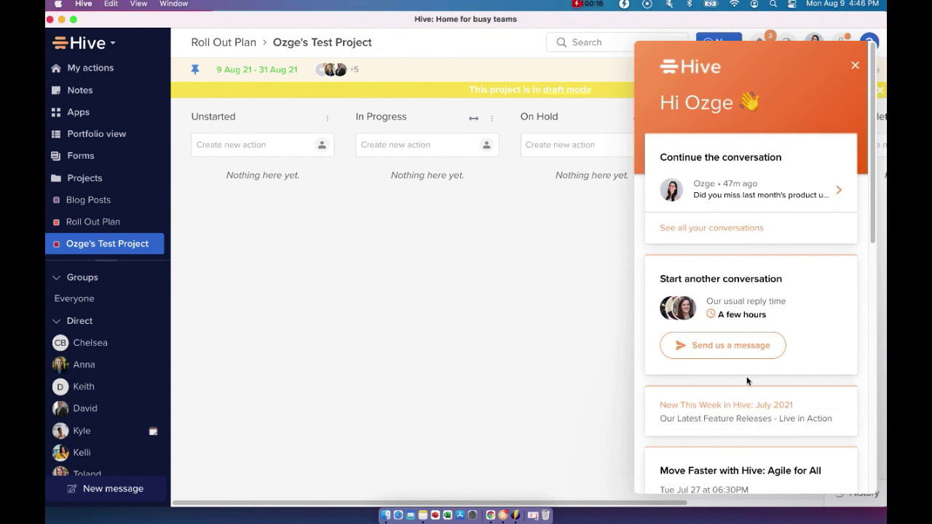
scroll(747, 381, "down", 5)
scroll(747, 380, "down", 3)
scroll(719, 391, "down", 2)
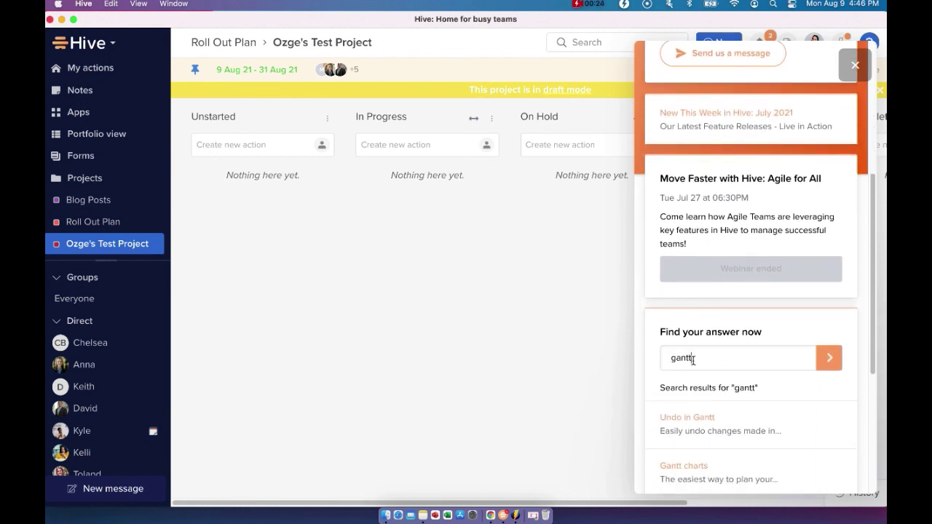
scroll(692, 359, "down", 5)
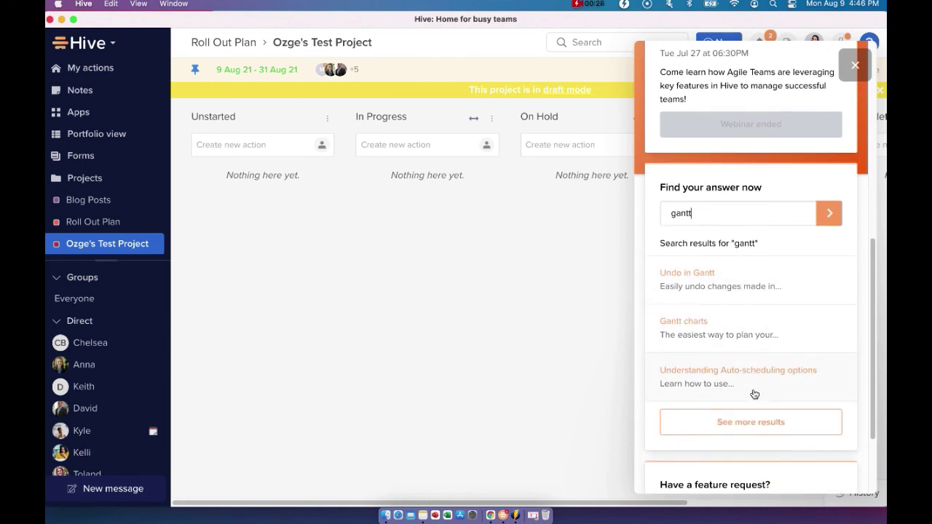
scroll(755, 394, "down", 4)
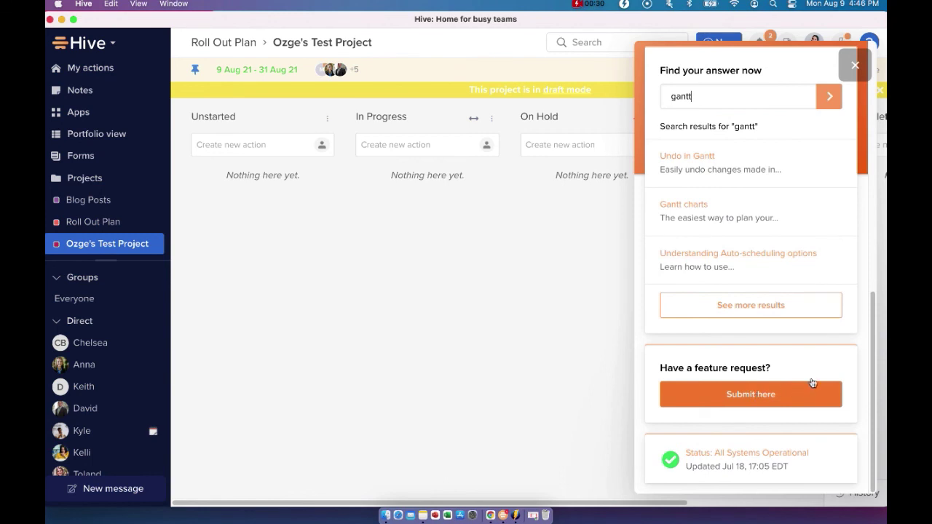
left_click(771, 395)
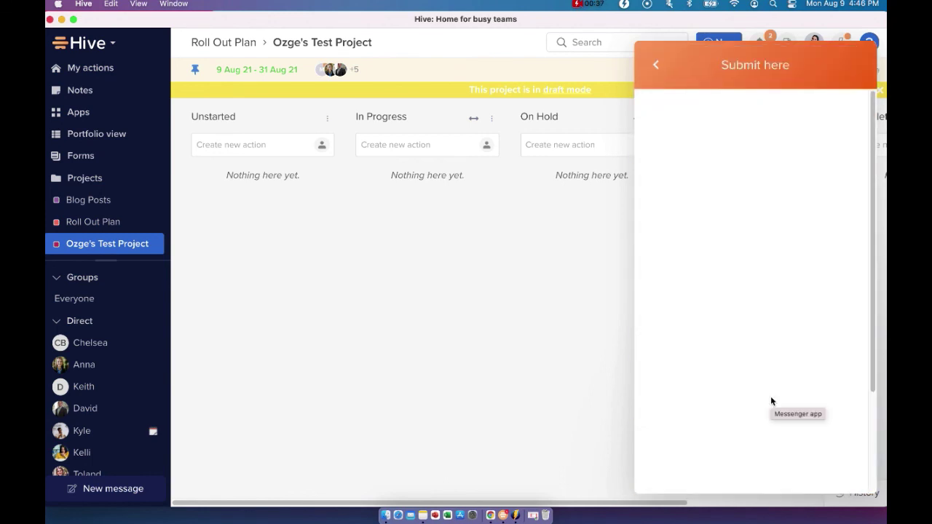